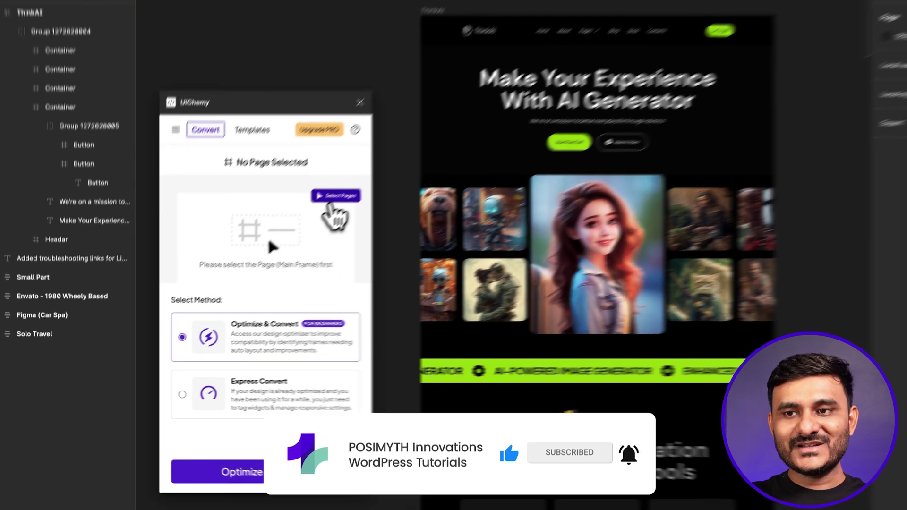
# Step: Open UiChemy's page picker and clear every ticked page thumbnail
pyautogui.click(304, 219)
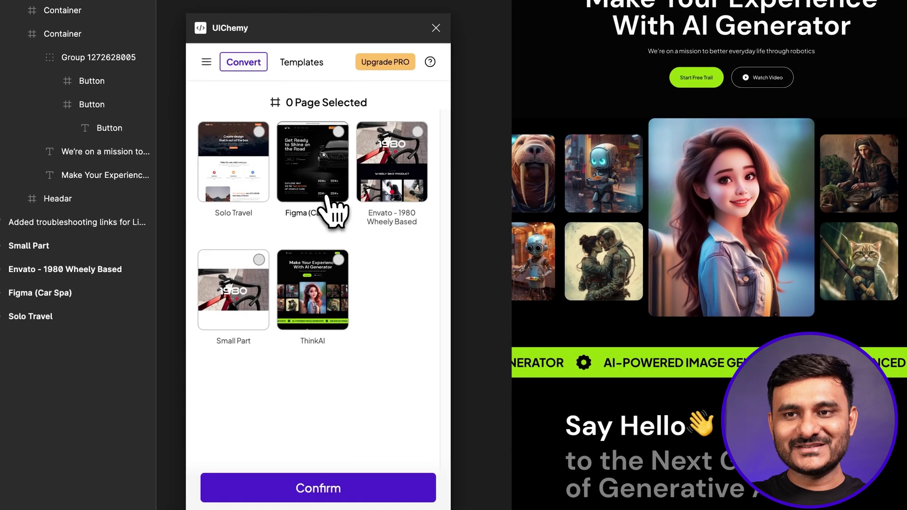
pyautogui.click(324, 487)
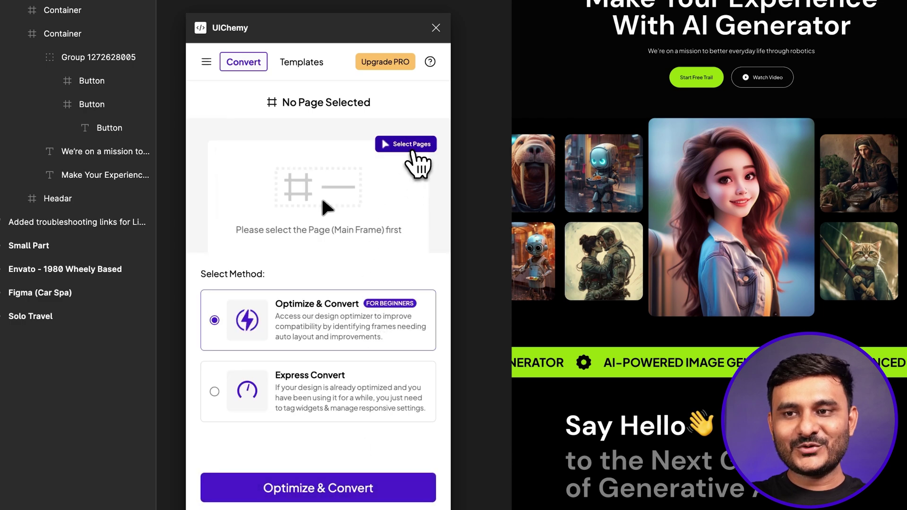
pyautogui.click(405, 144)
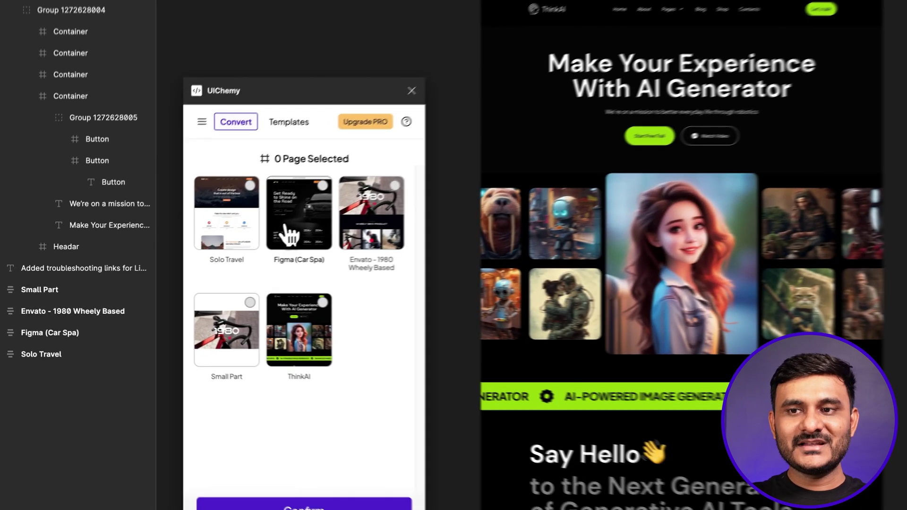
pyautogui.click(232, 237)
pyautogui.click(283, 237)
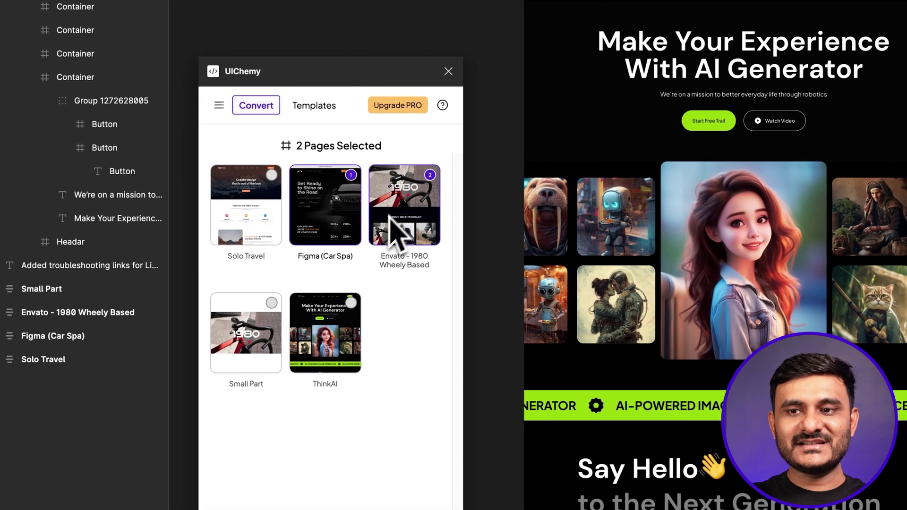
pyautogui.click(262, 320)
pyautogui.click(337, 331)
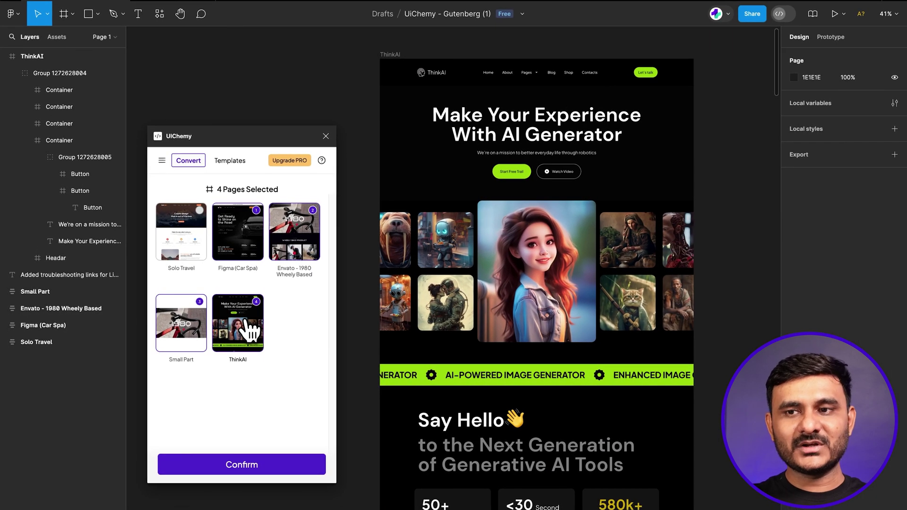
pyautogui.click(238, 231)
pyautogui.click(291, 233)
pyautogui.click(198, 305)
pyautogui.click(254, 306)
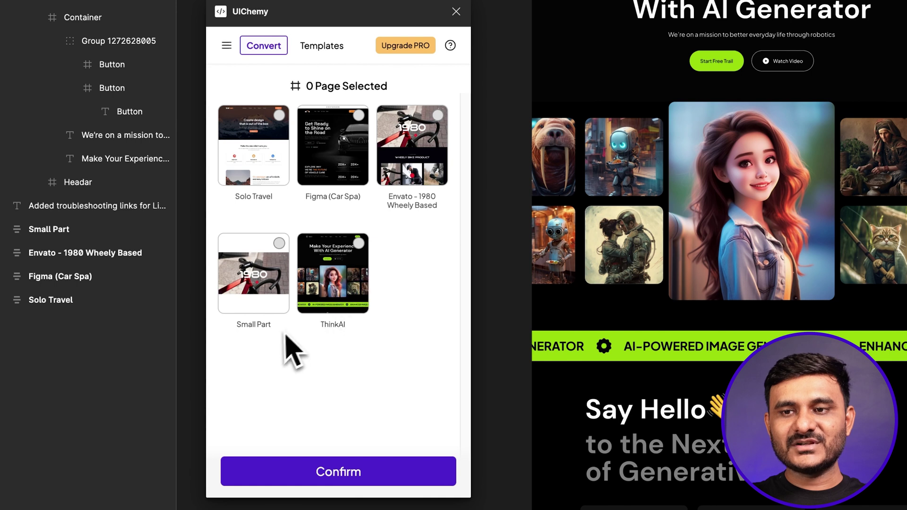
# Step: Tick ThinkAI and Small Part and confirm them as the pages to convert
pyautogui.click(311, 305)
pyautogui.click(265, 283)
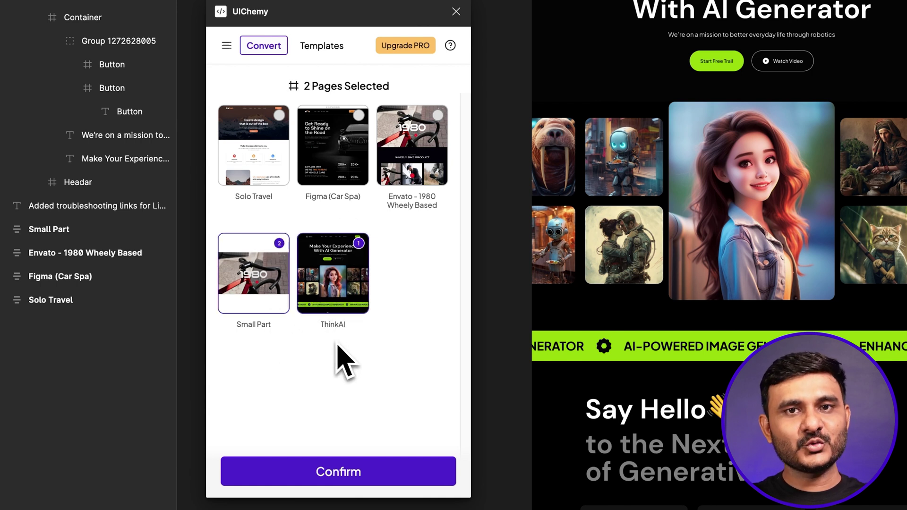
pyautogui.click(322, 472)
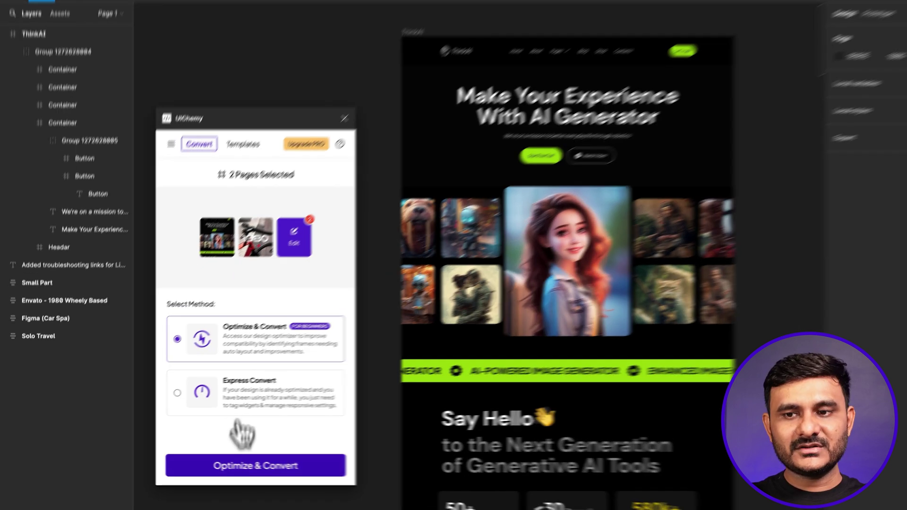
# Step: Choose Optimize & Convert, then browse the Optimization Companion's Design Optimization list for ThinkAI
pyautogui.click(238, 465)
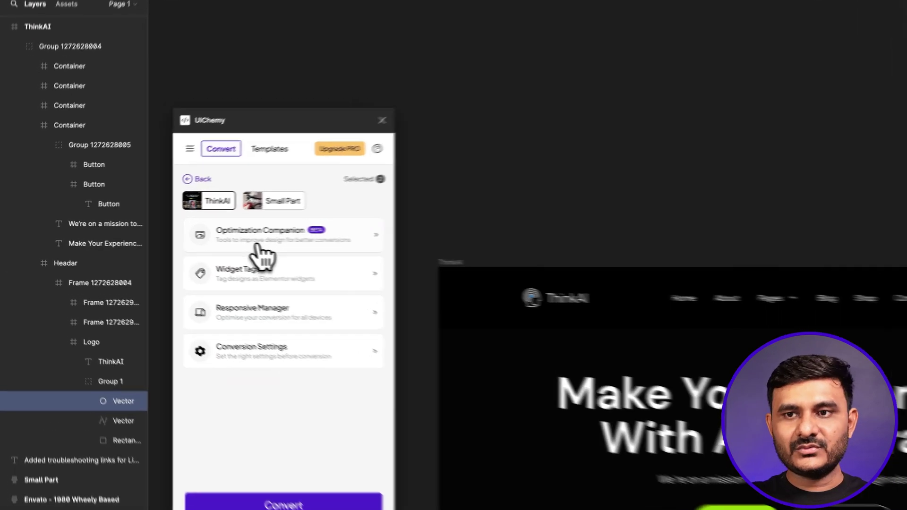
pyautogui.click(295, 250)
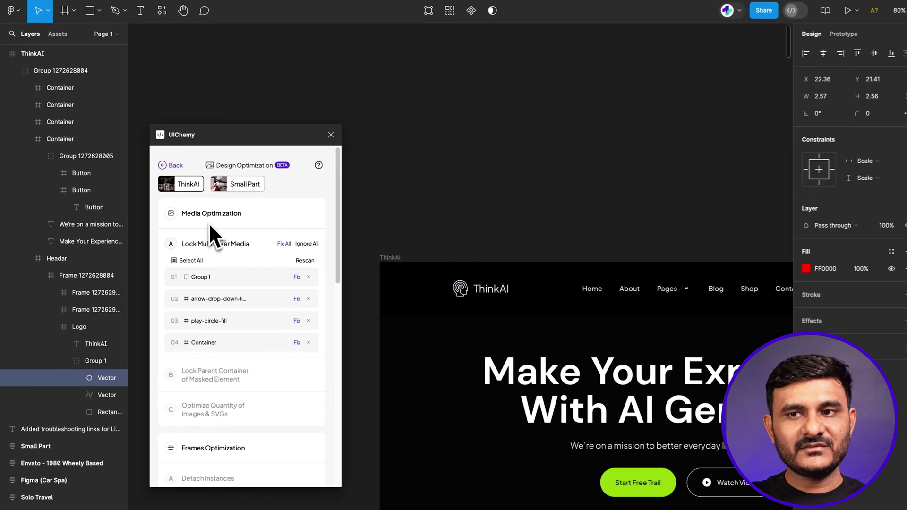
pyautogui.scroll(-3, 236, 293)
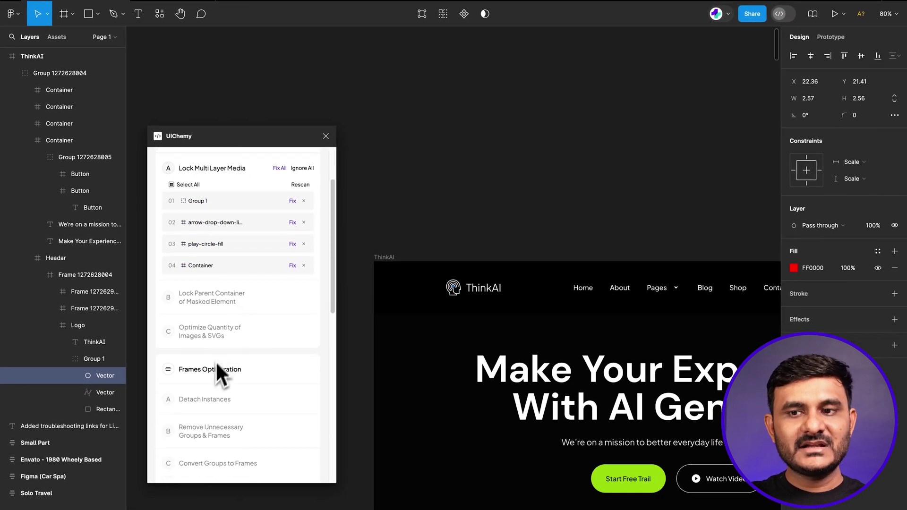
pyautogui.scroll(-15, 209, 385)
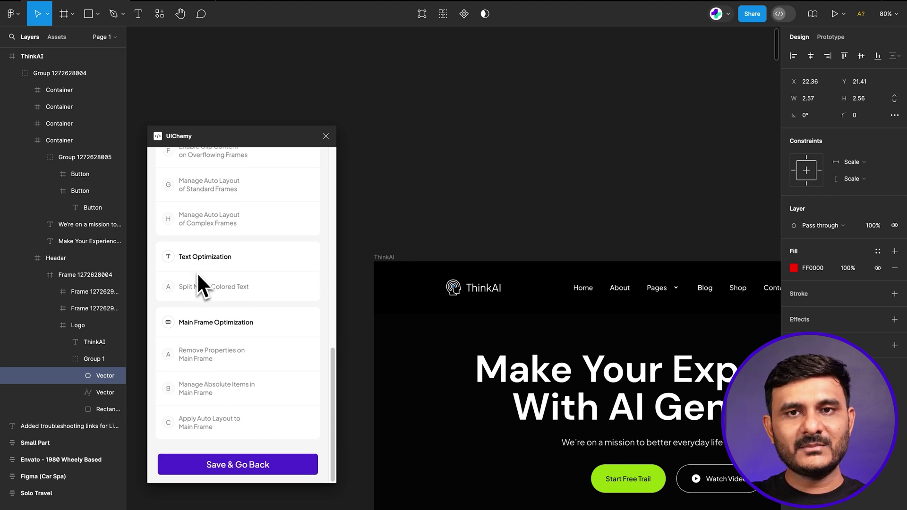
pyautogui.scroll(15, 201, 291)
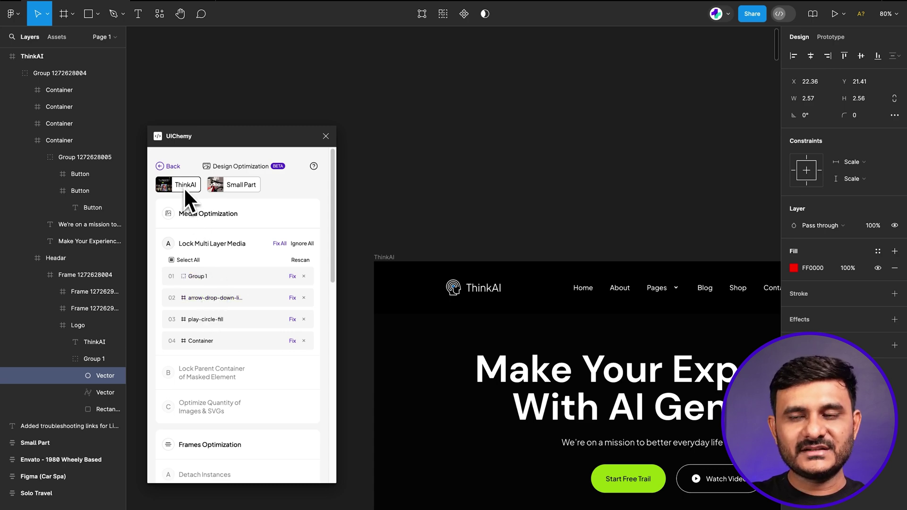
# Step: Lock Group 1, arrow-drop-down, play-circle-fill and the image Container as single media items
pyautogui.click(236, 186)
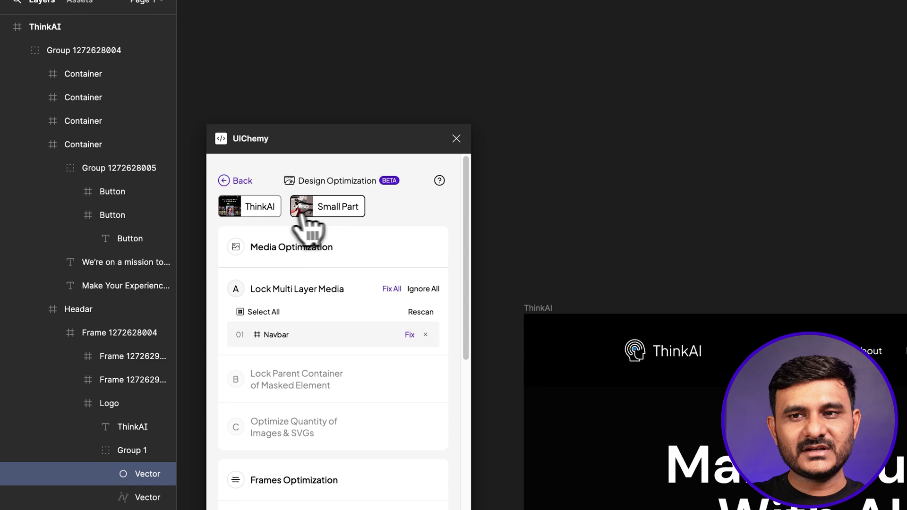
pyautogui.click(261, 207)
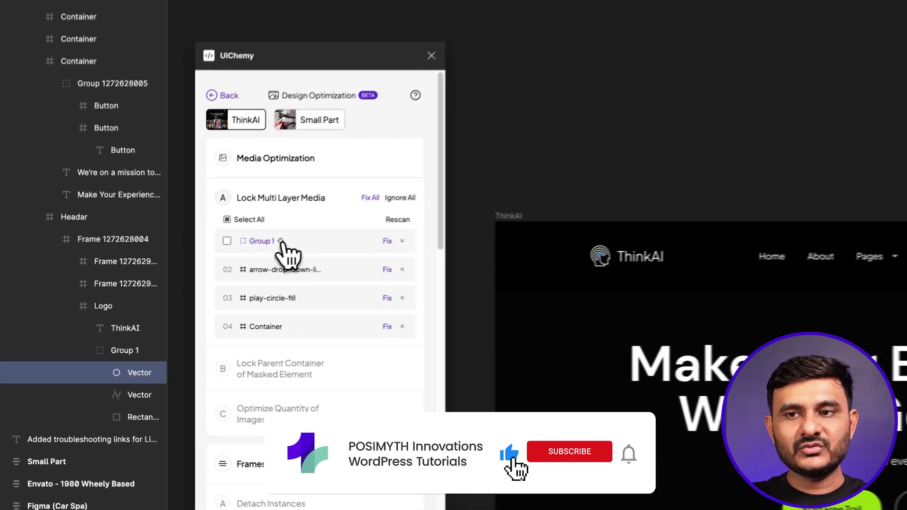
pyautogui.click(214, 277)
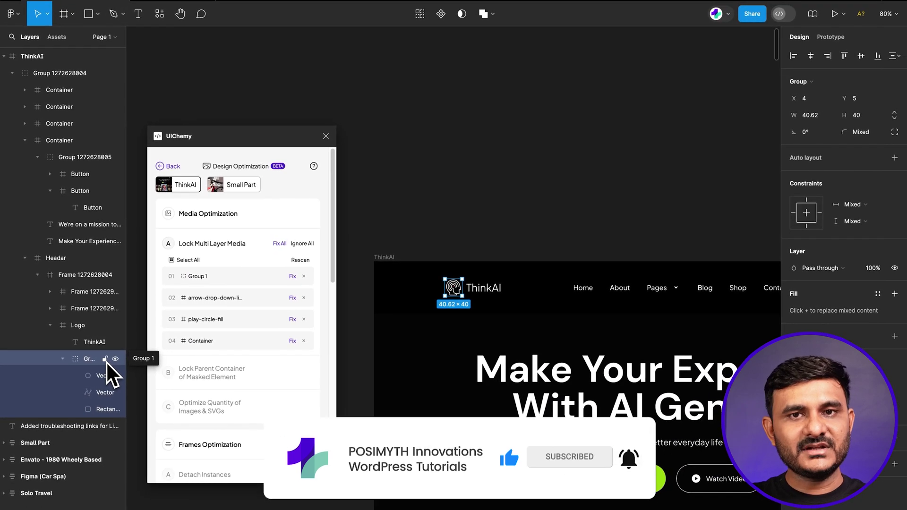
pyautogui.click(292, 277)
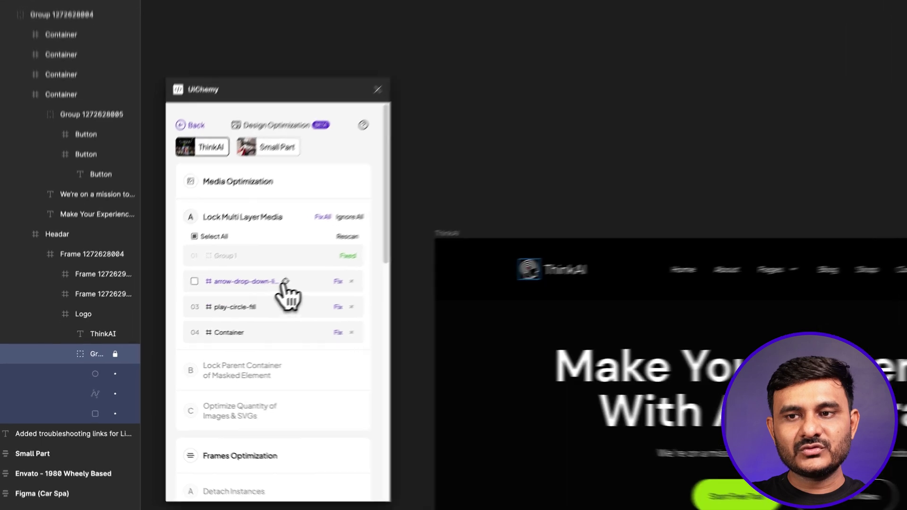
pyautogui.click(248, 298)
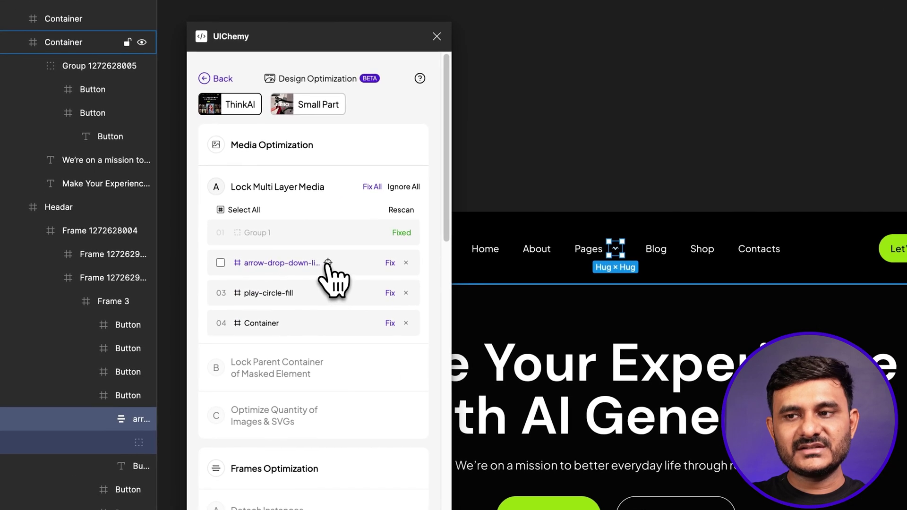
pyautogui.click(390, 263)
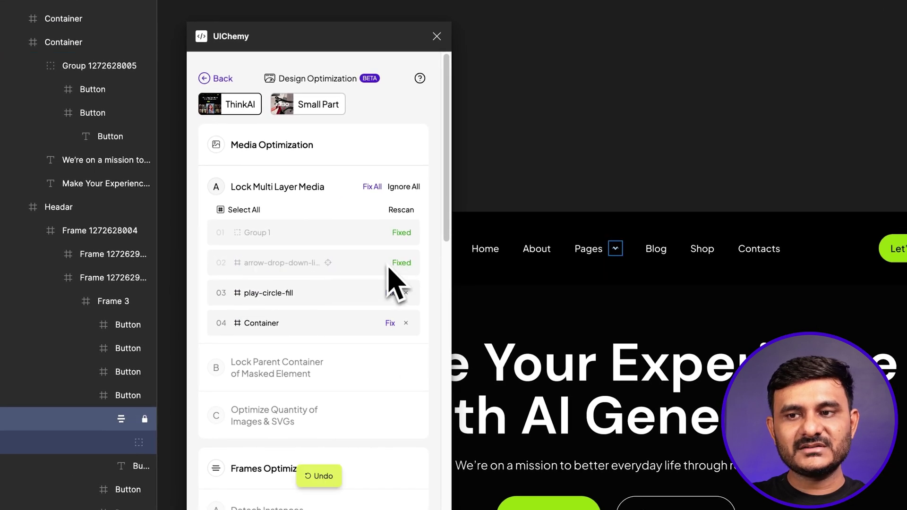
pyautogui.click(299, 293)
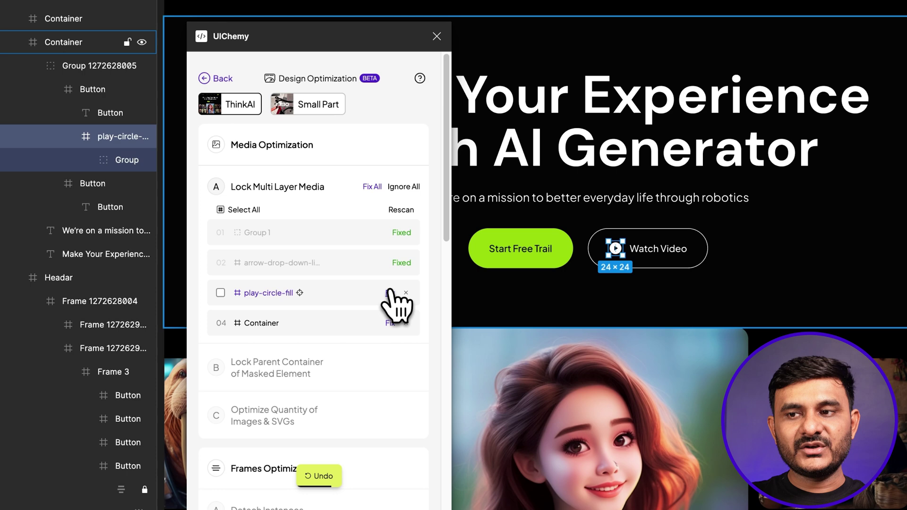
pyautogui.click(390, 293)
pyautogui.click(288, 323)
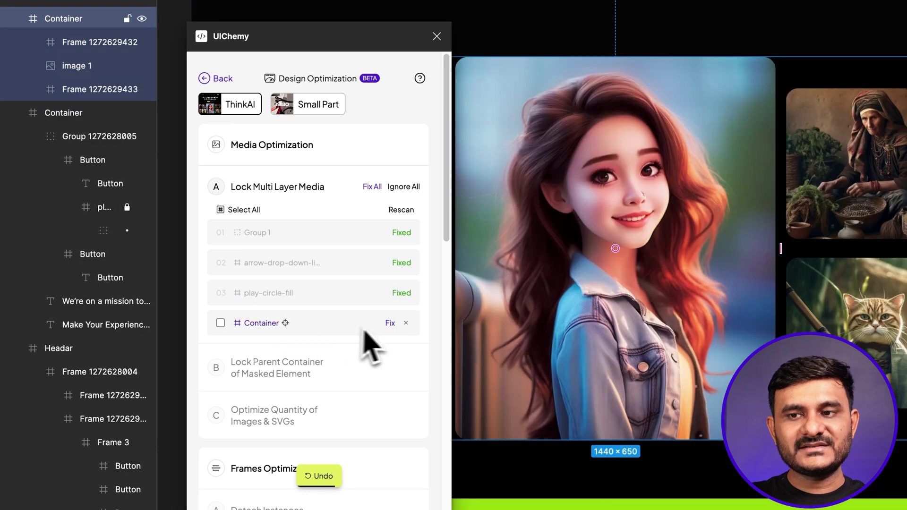
pyautogui.click(390, 323)
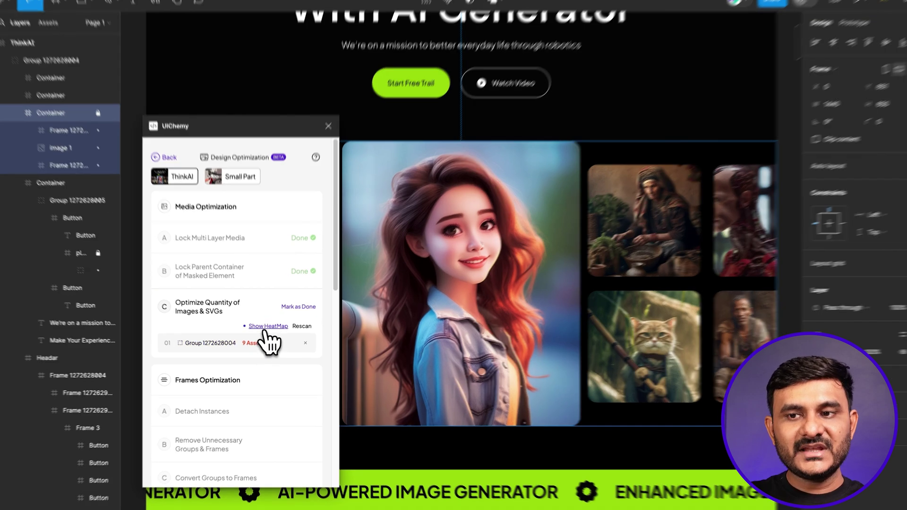
# Step: Show the image heatmap, then mark Optimize Quantity of Images & SVGs as done
pyautogui.click(265, 329)
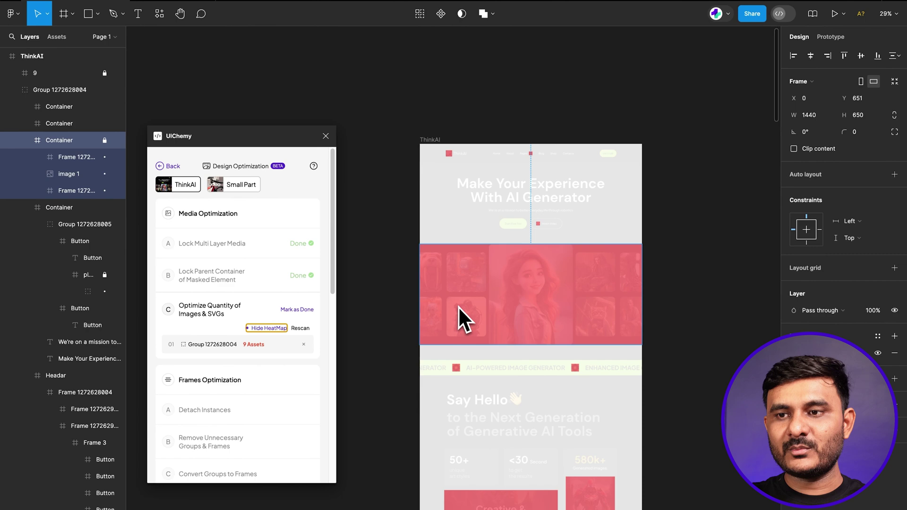
pyautogui.scroll(5, 482, 298)
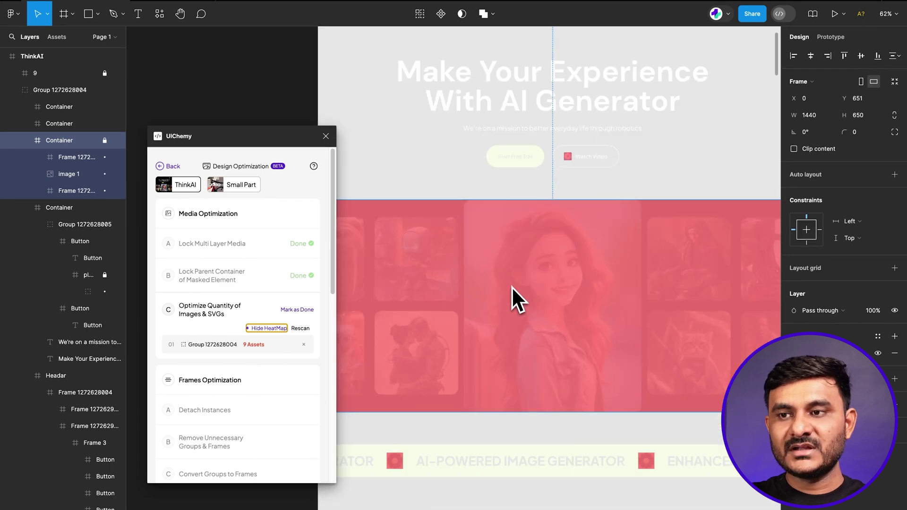
pyautogui.scroll(-10, 512, 286)
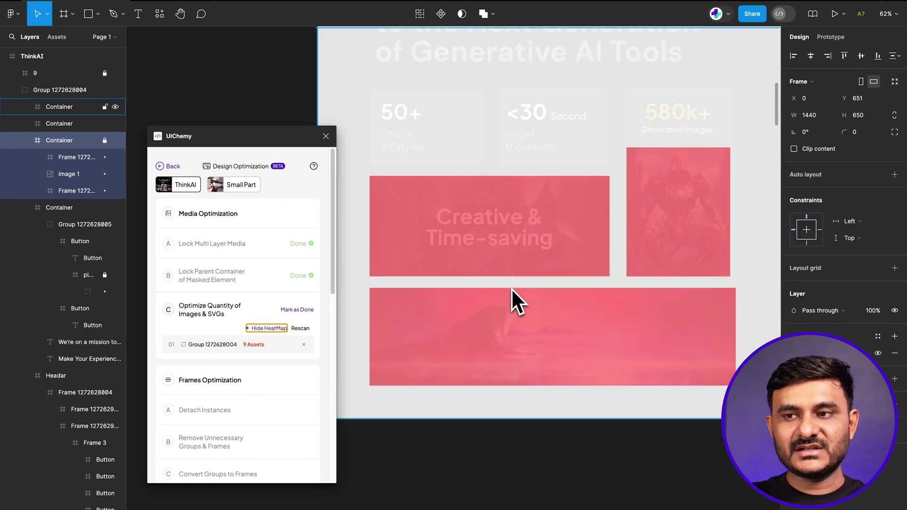
pyautogui.scroll(10, 511, 288)
pyautogui.keyDown('ctrl'); pyautogui.scroll(-3, 511, 288); pyautogui.keyUp('ctrl')
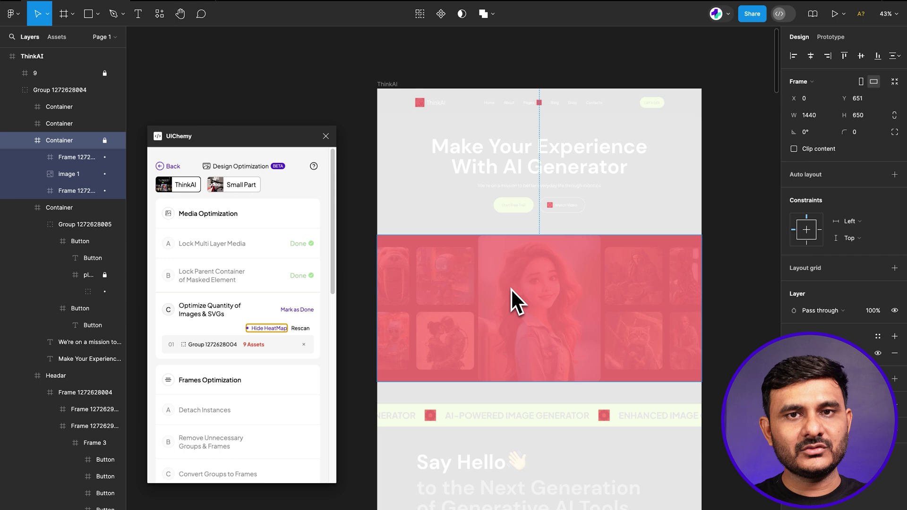
pyautogui.keyDown('ctrl'); pyautogui.scroll(6, 511, 288); pyautogui.keyUp('ctrl')
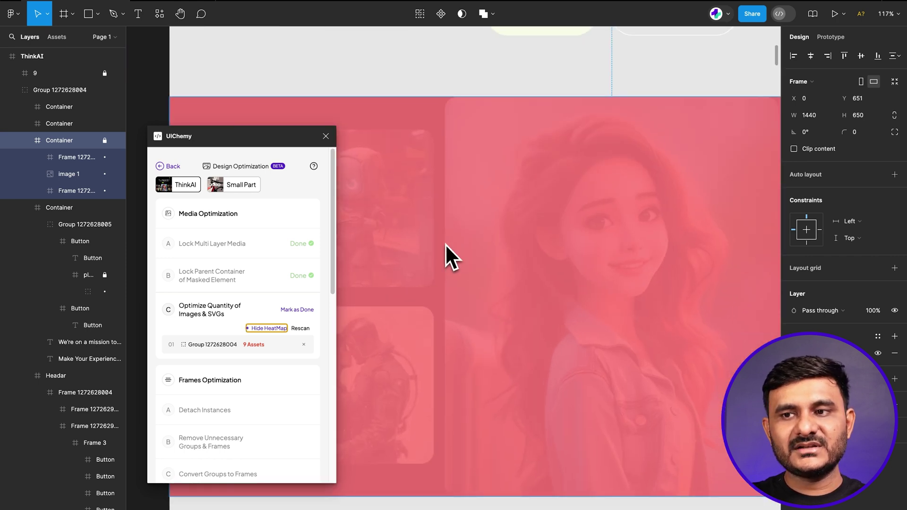
pyautogui.keyDown('ctrl'); pyautogui.scroll(-6, 446, 245); pyautogui.keyUp('ctrl')
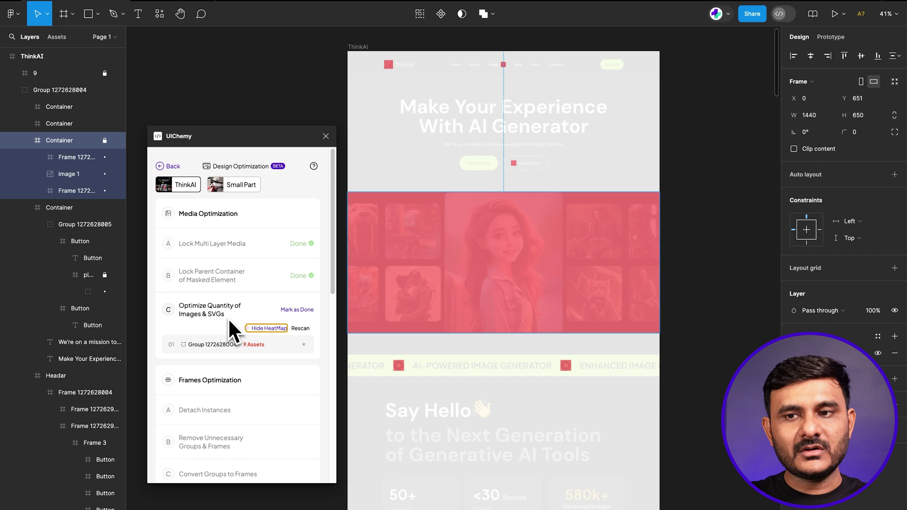
pyautogui.scroll(-1, 226, 319)
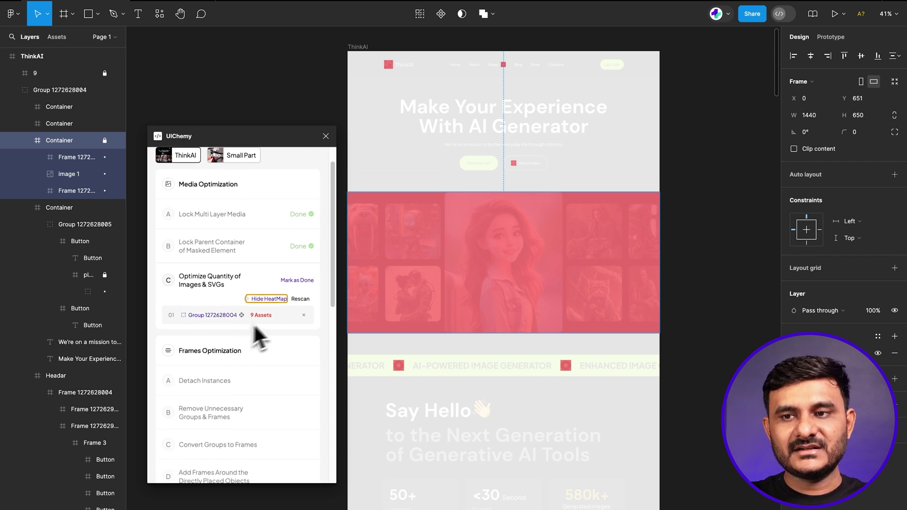
pyautogui.click(298, 282)
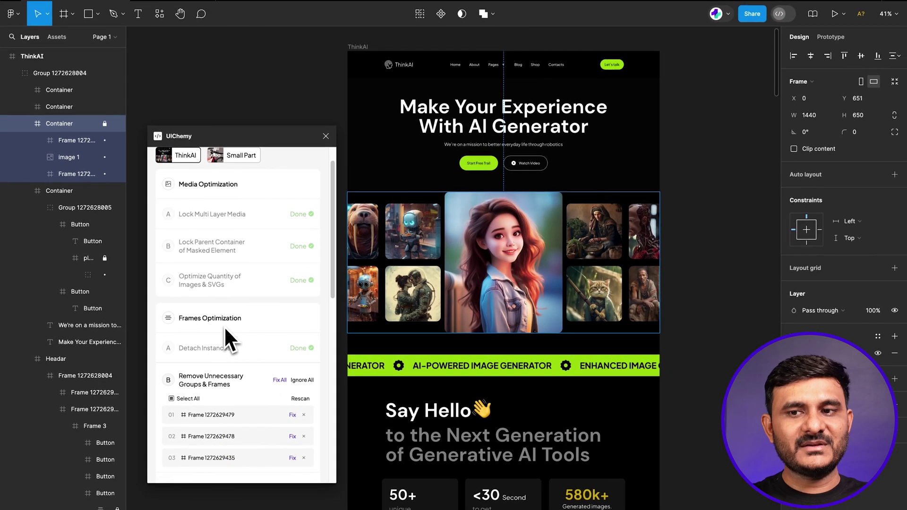
# Step: Fix all three flagged navigation wrapper frames under Remove Unnecessary Groups & Frames
pyautogui.scroll(-2, 251, 339)
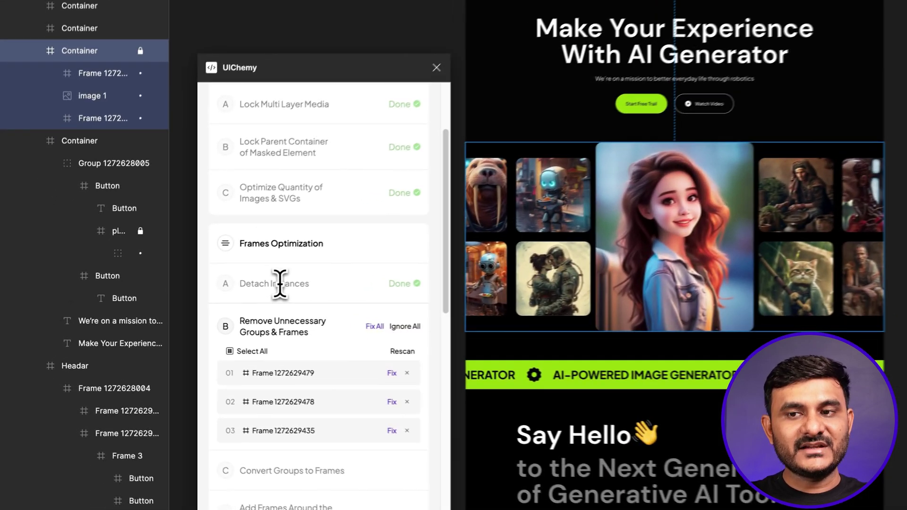
pyautogui.doubleClick(208, 297)
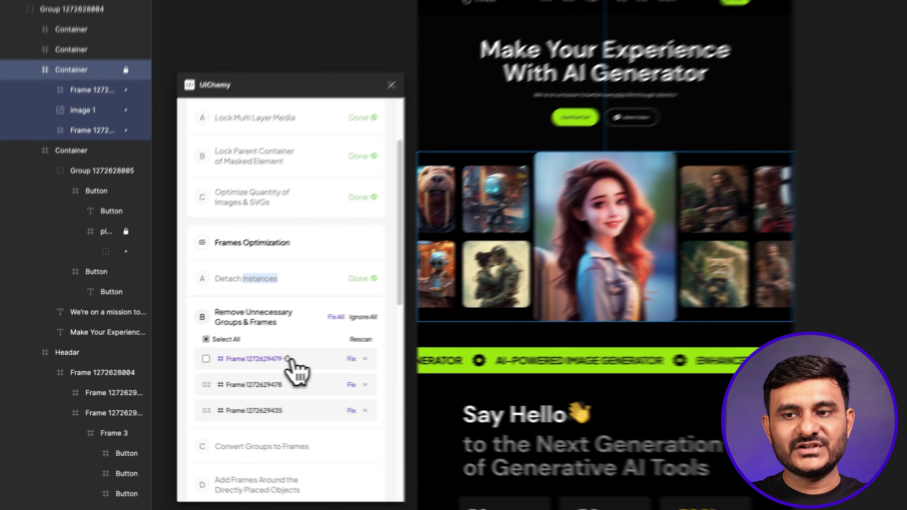
pyautogui.click(239, 364)
pyautogui.scroll(-5, 142, 374)
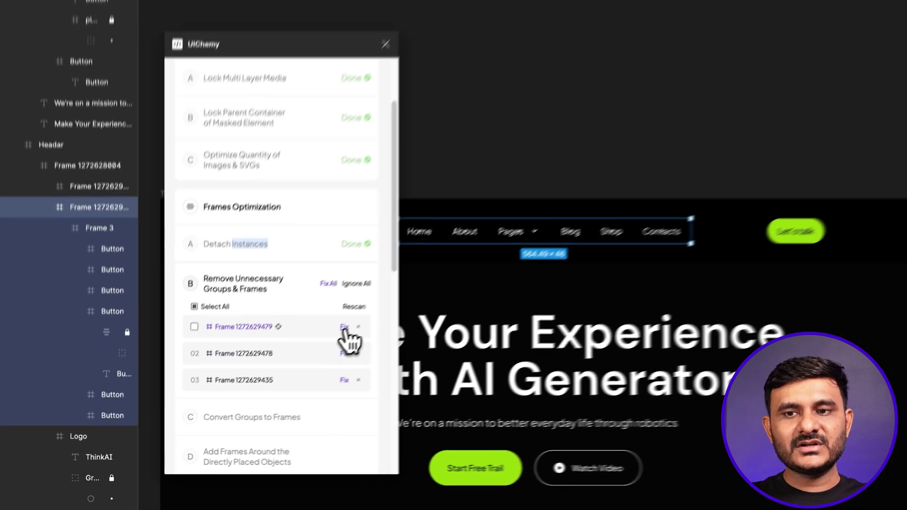
pyautogui.click(293, 365)
pyautogui.click(380, 331)
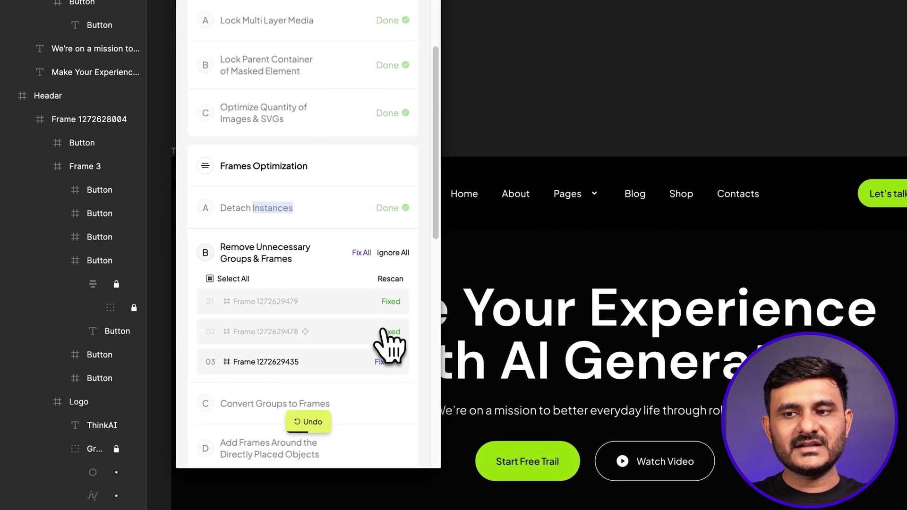
pyautogui.click(379, 362)
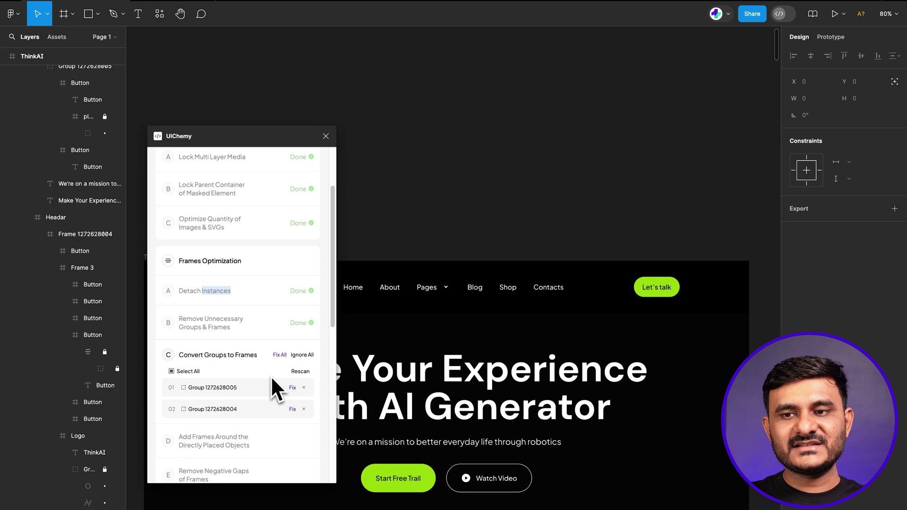
pyautogui.click(239, 389)
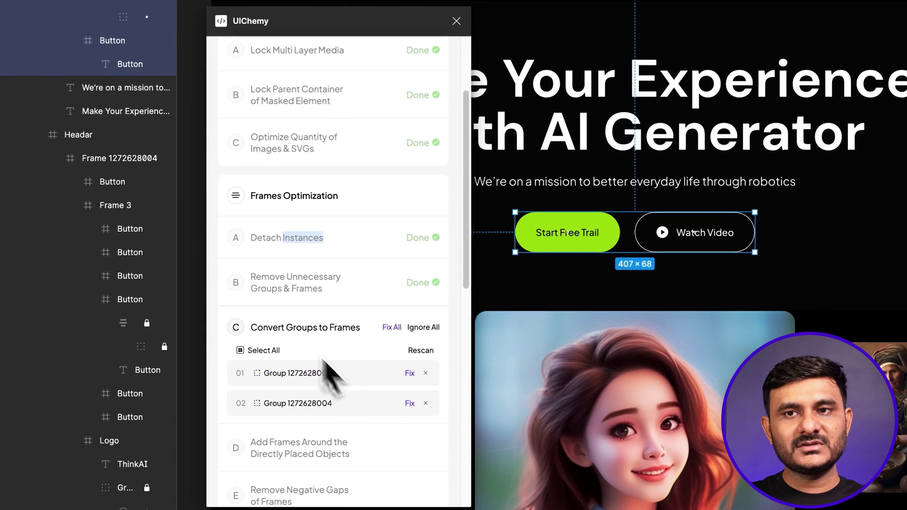
pyautogui.click(411, 373)
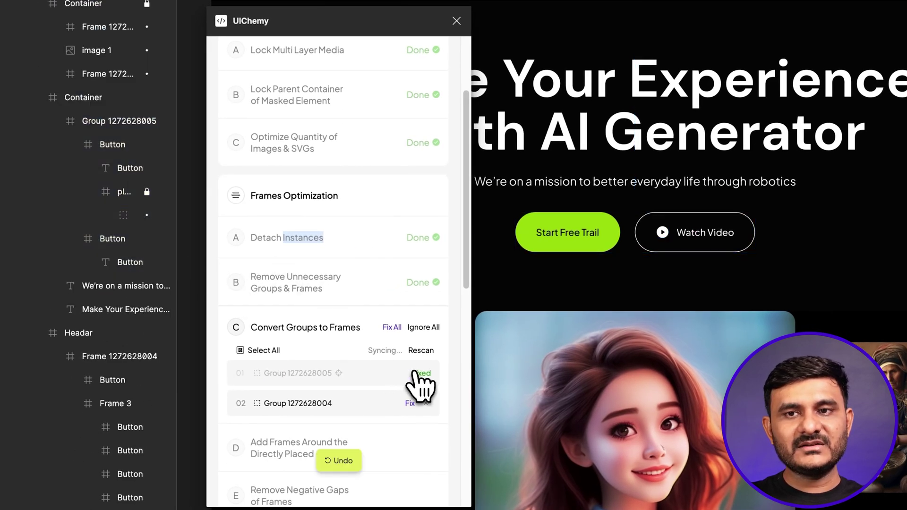
pyautogui.click(409, 403)
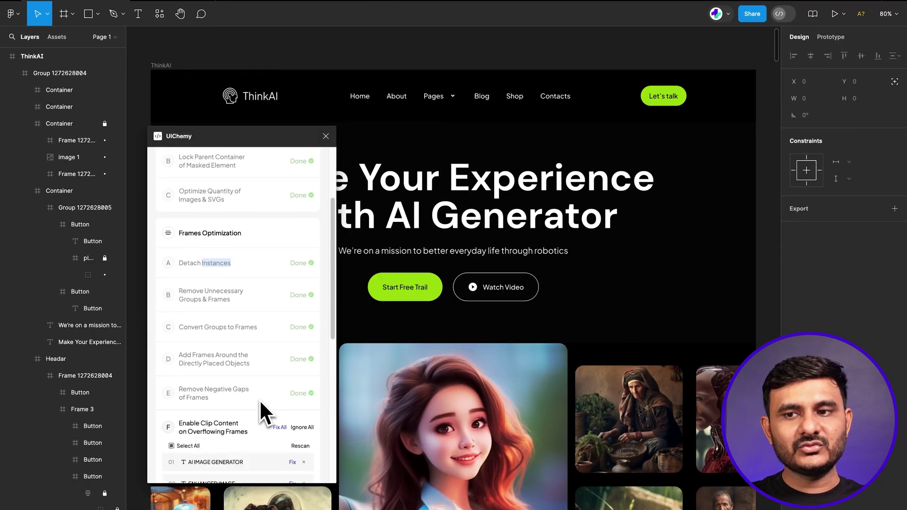
# Step: Enable clip content on the AI IMAGE GENERATOR text and the second marquee text layer
pyautogui.scroll(-5, 260, 398)
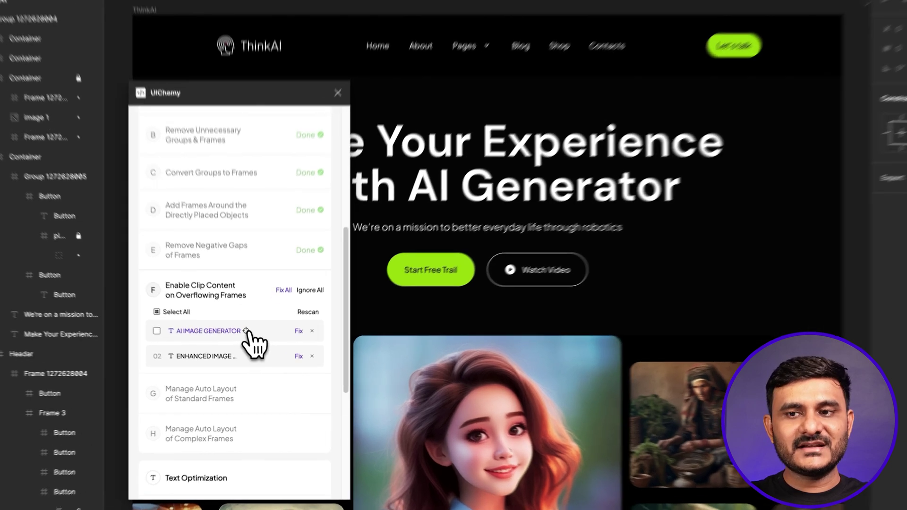
pyautogui.click(260, 341)
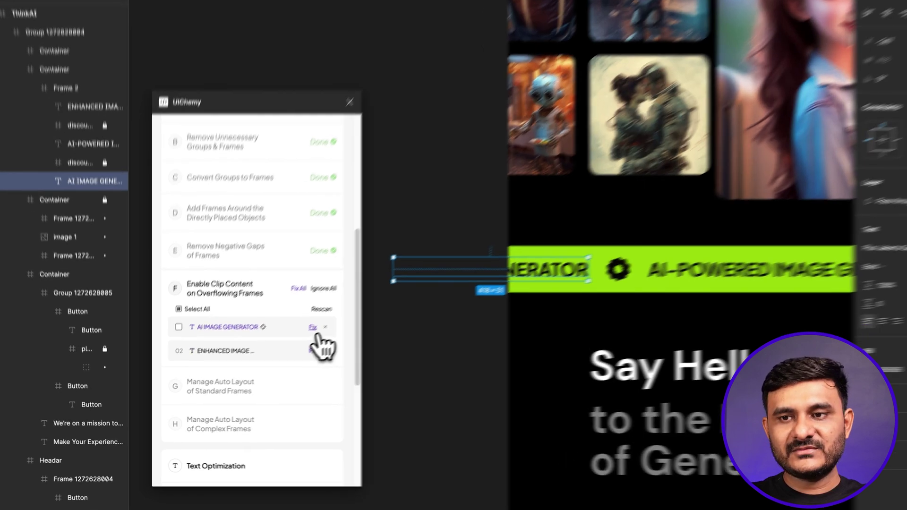
pyautogui.click(293, 339)
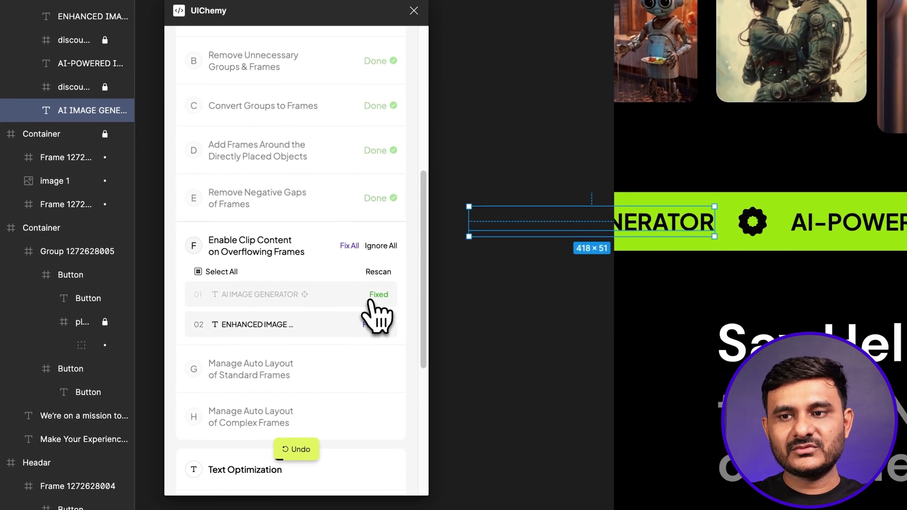
pyautogui.click(372, 335)
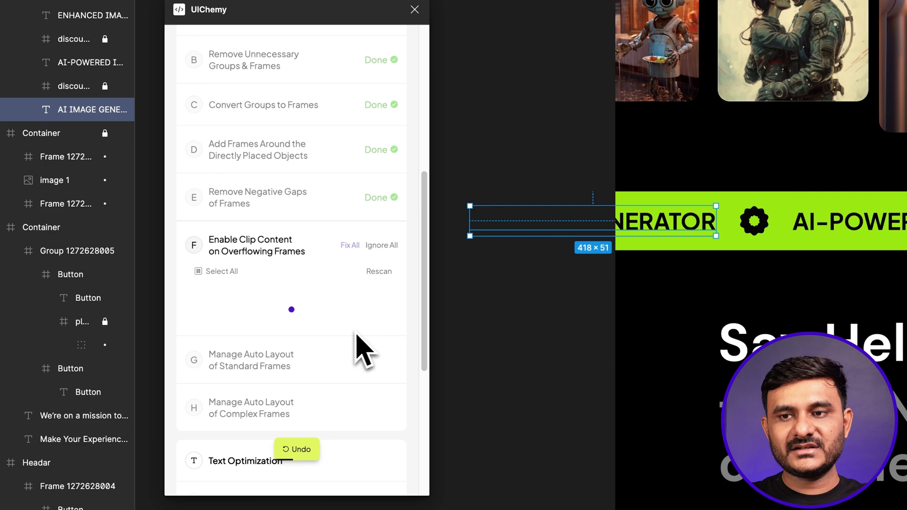
# Step: Apply auto layout to the ThinkAI Logo frame and the Home Button frame so both hug width
pyautogui.scroll(-1, 334, 340)
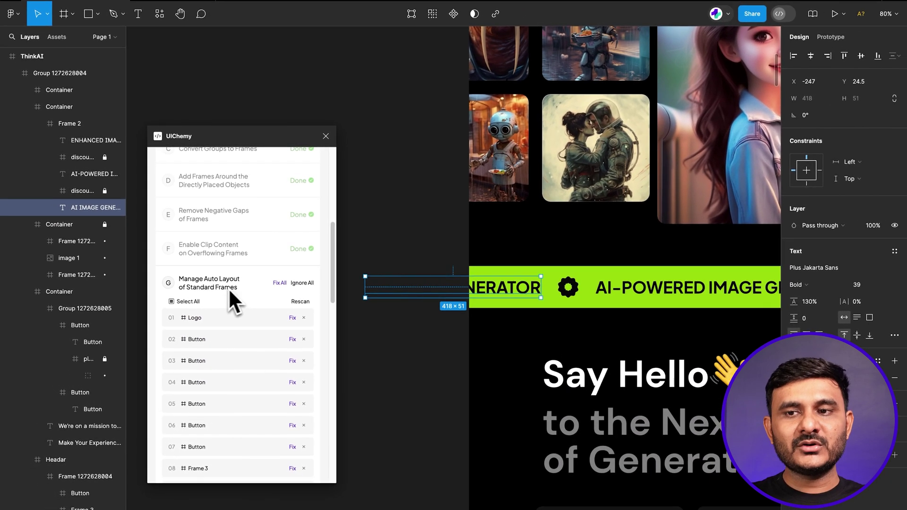
pyautogui.scroll(-2, 220, 292)
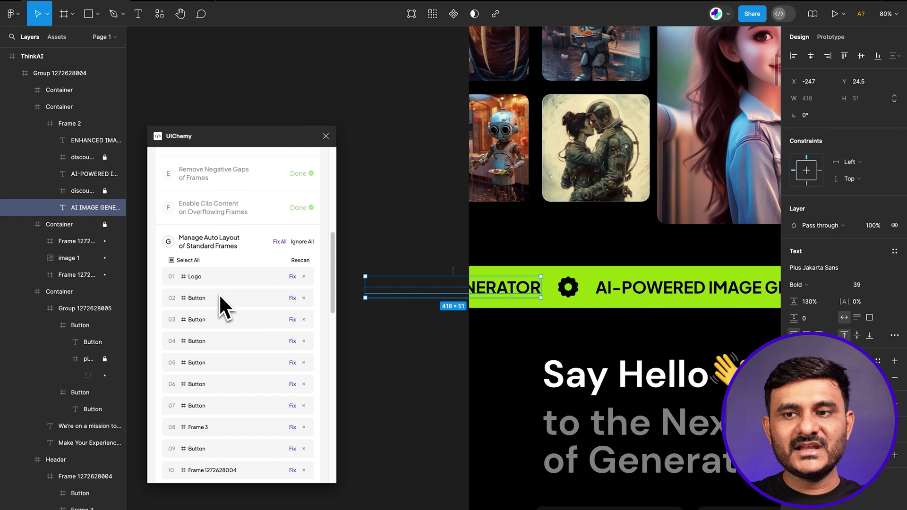
pyautogui.scroll(-10, 220, 296)
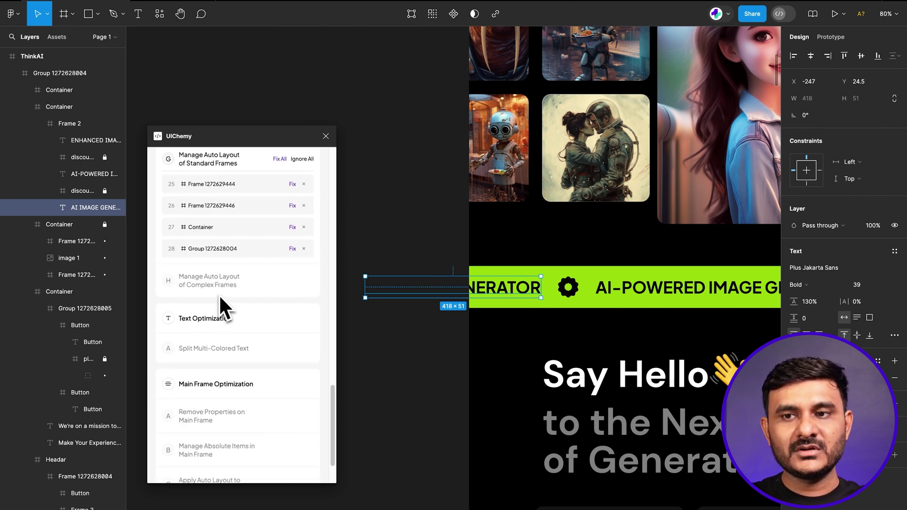
pyautogui.scroll(3, 267, 219)
pyautogui.scroll(6, 268, 222)
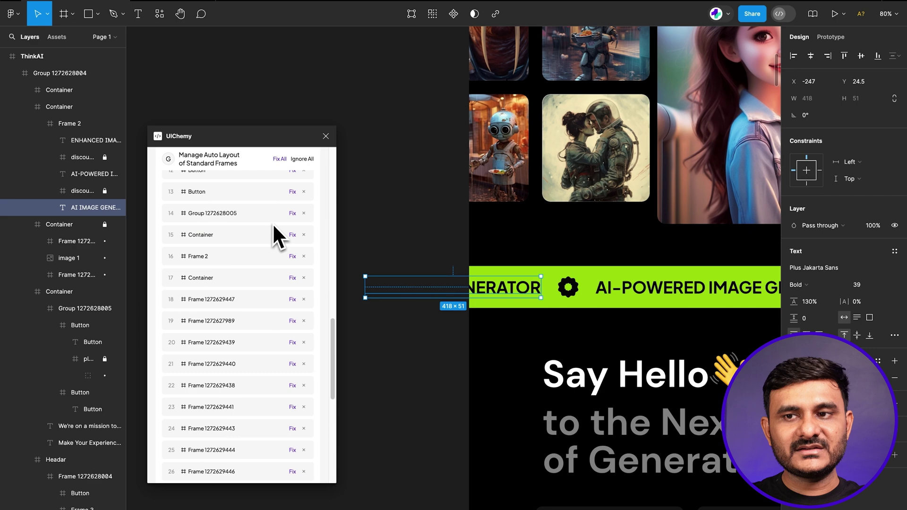
pyautogui.scroll(3, 278, 228)
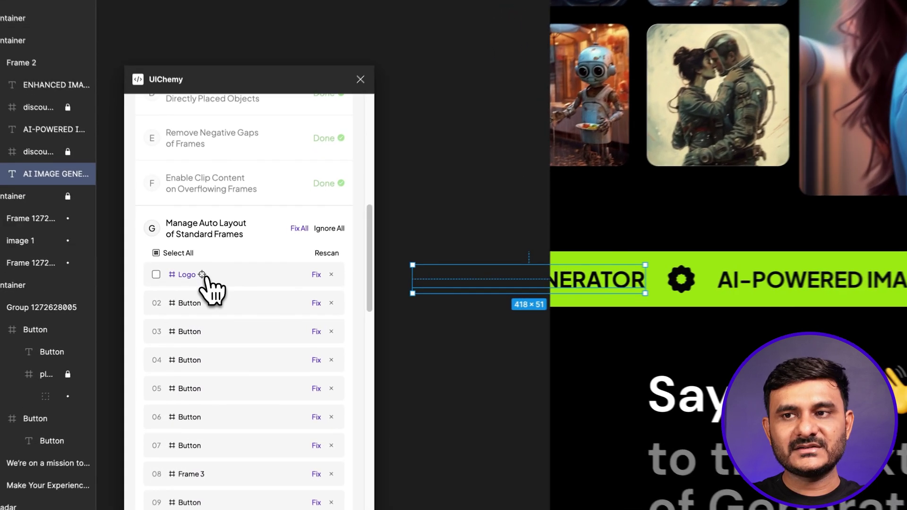
pyautogui.click(211, 288)
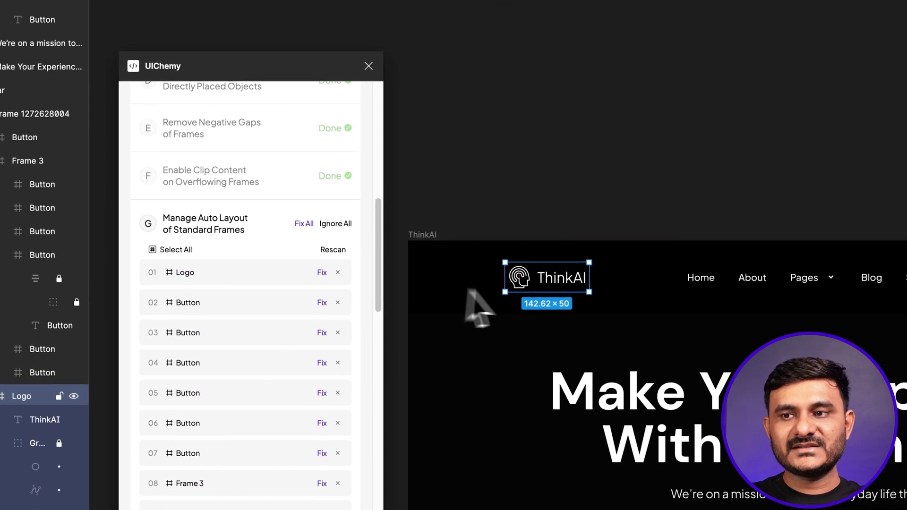
pyautogui.click(321, 273)
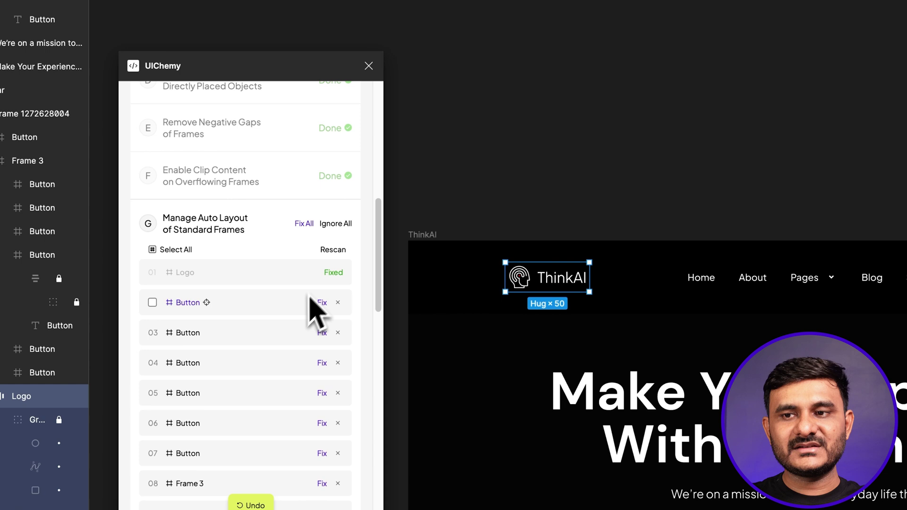
pyautogui.click(217, 309)
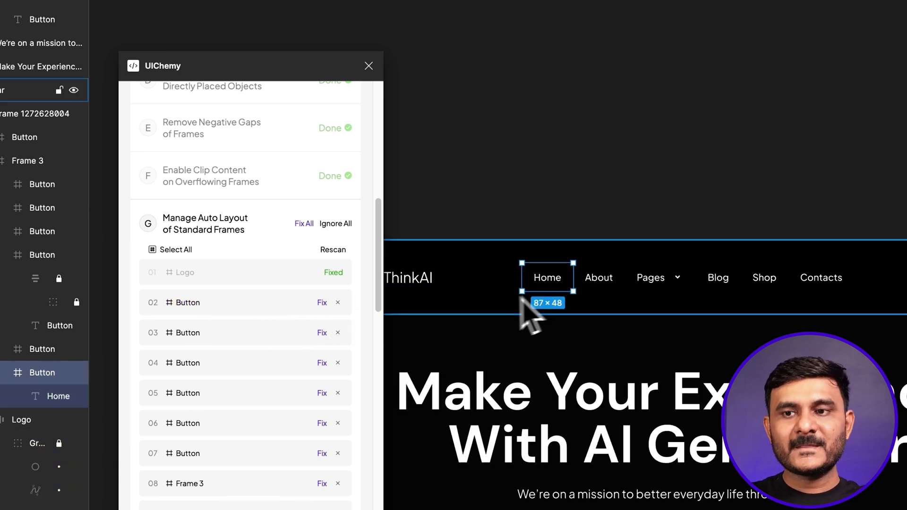
pyautogui.click(322, 303)
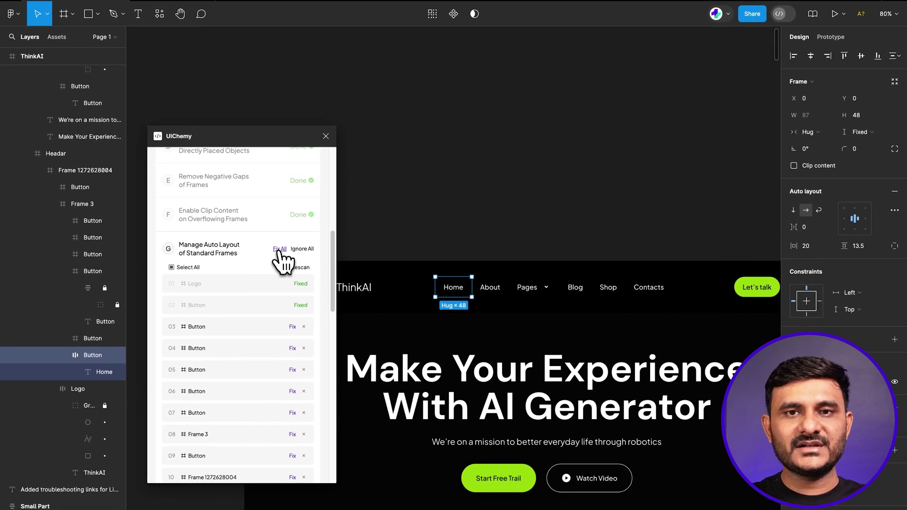
# Step: Auto-layout the remaining standard frames, skip the complex-frame fixes, and auto-layout the ThinkAI main frame
pyautogui.click(280, 249)
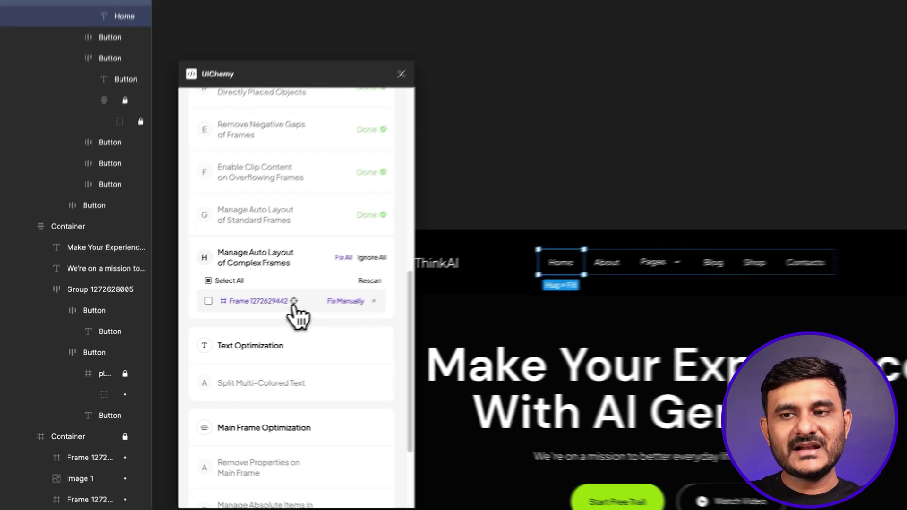
pyautogui.click(239, 318)
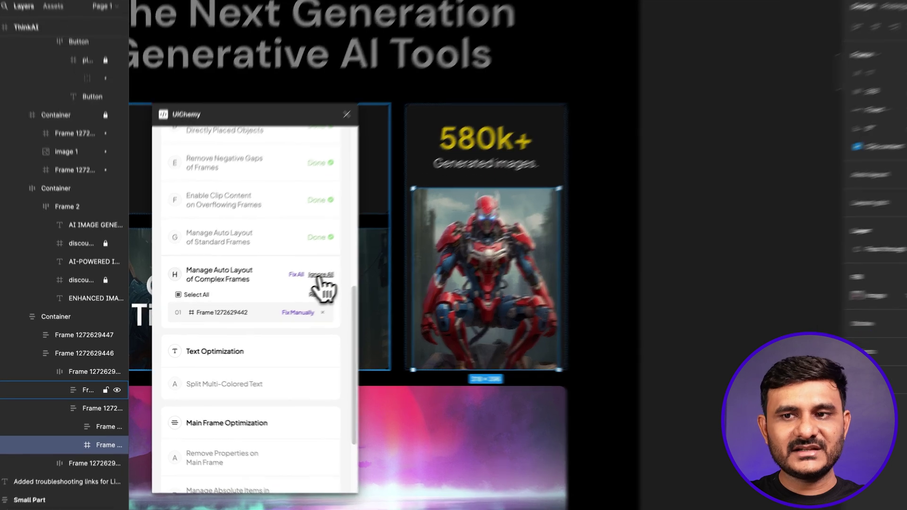
pyautogui.click(320, 275)
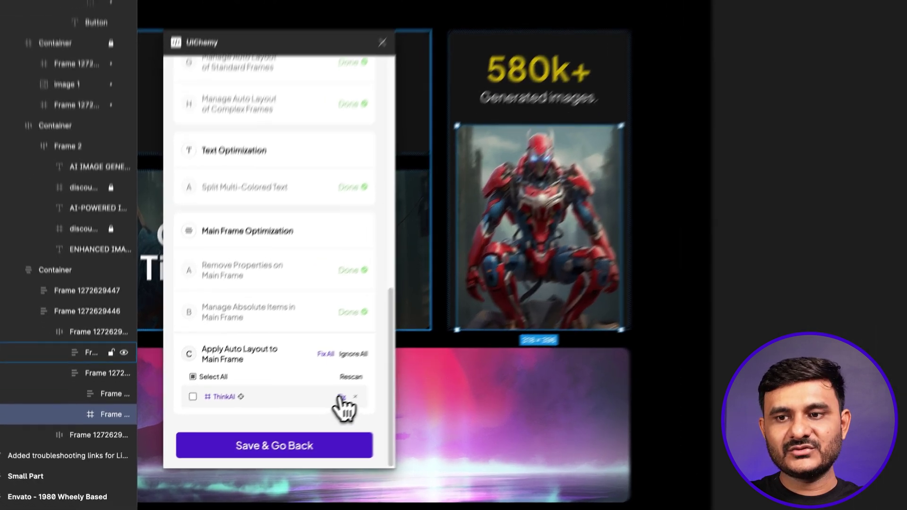
pyautogui.click(293, 425)
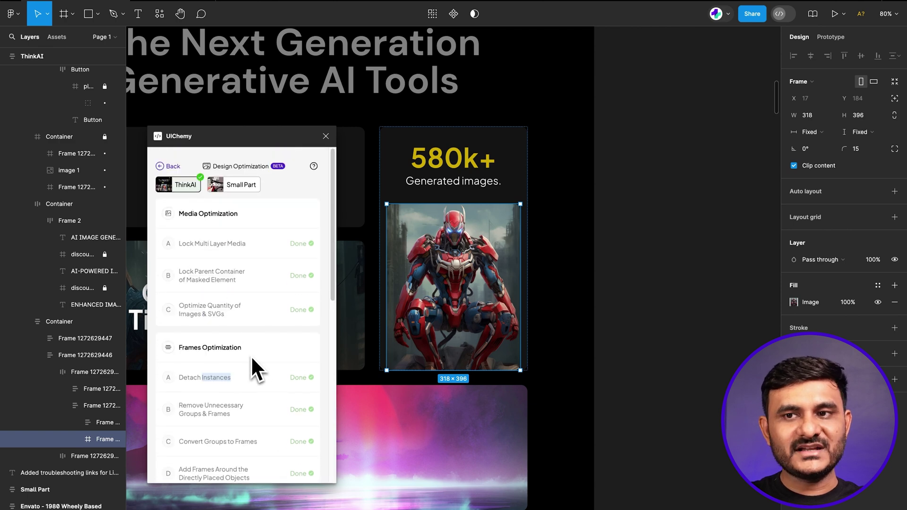
pyautogui.scroll(-8, 251, 355)
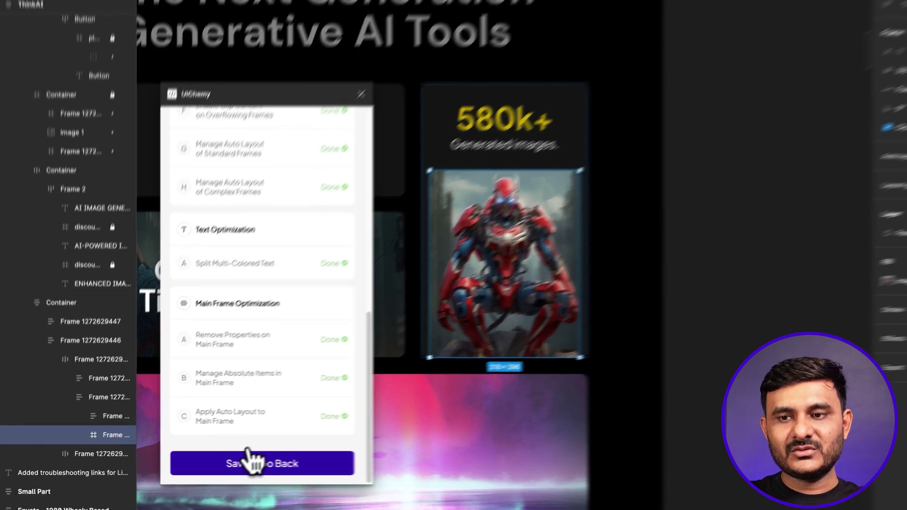
pyautogui.click(250, 460)
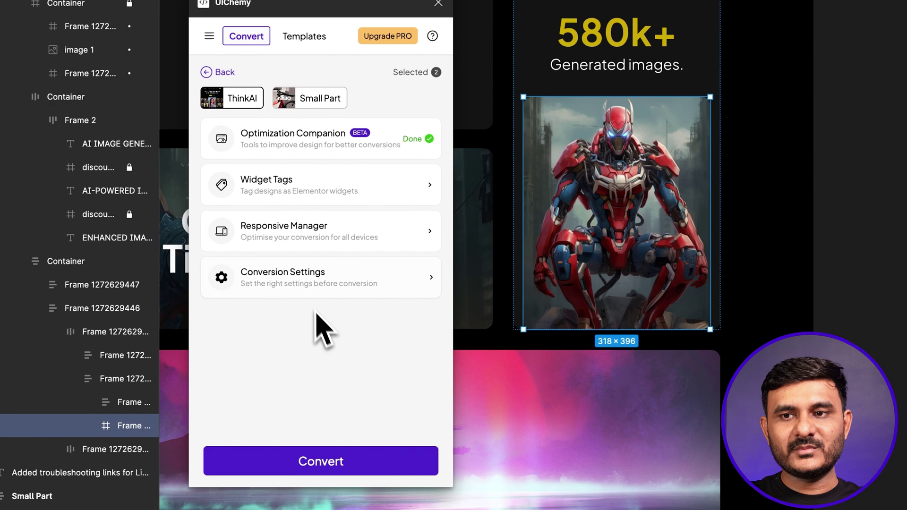
pyautogui.click(302, 187)
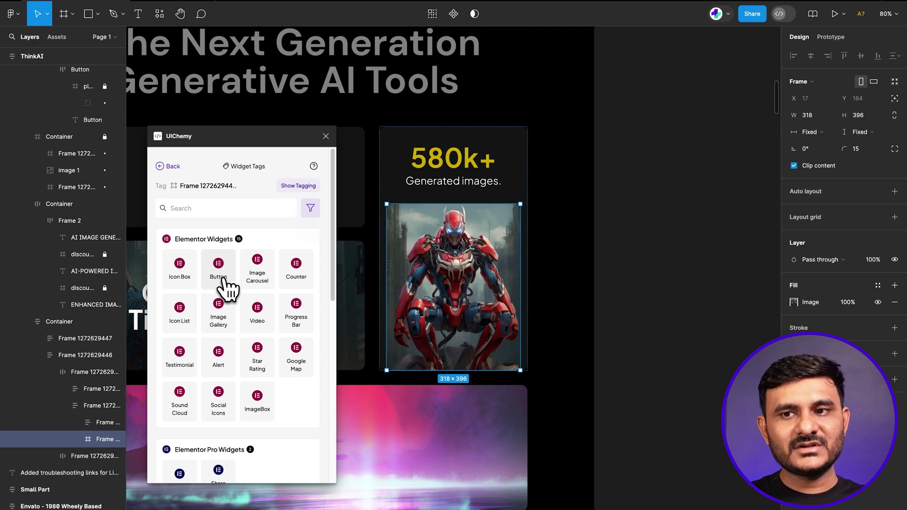
pyautogui.scroll(-10, 224, 322)
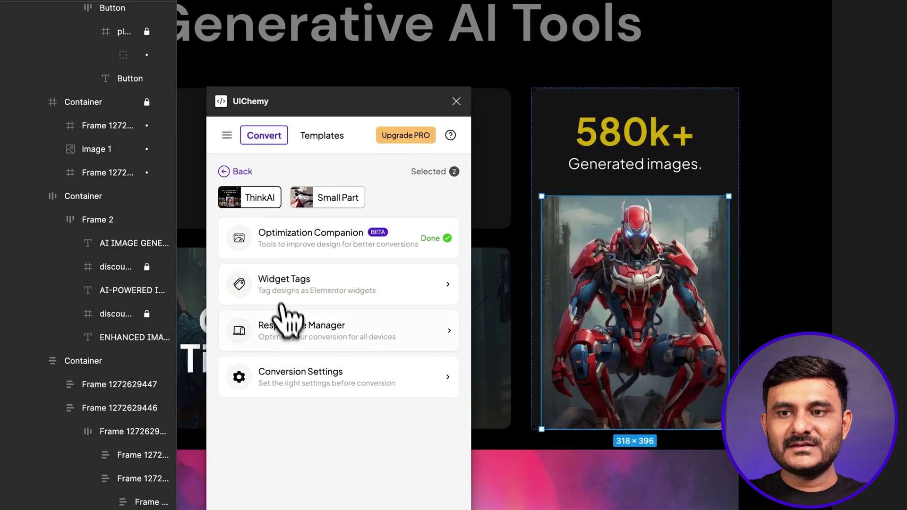
pyautogui.click(299, 326)
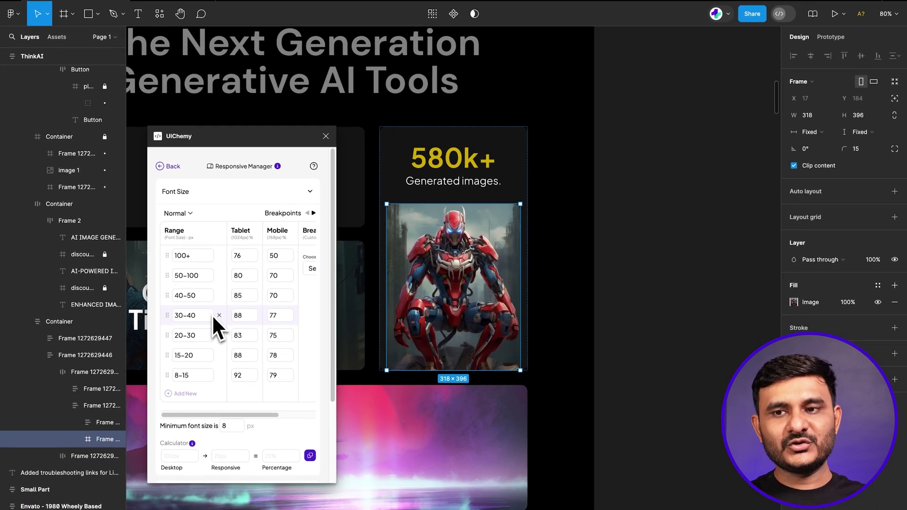
pyautogui.scroll(-1, 218, 326)
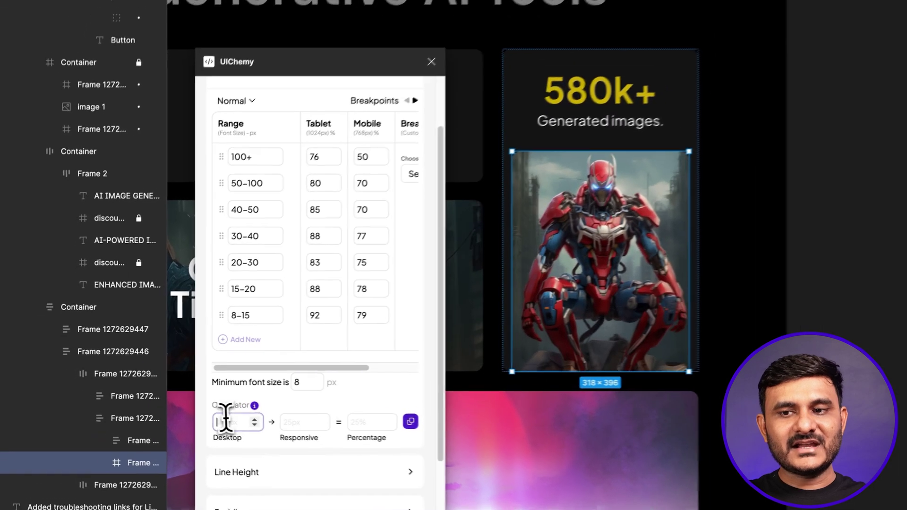
pyautogui.click(227, 408)
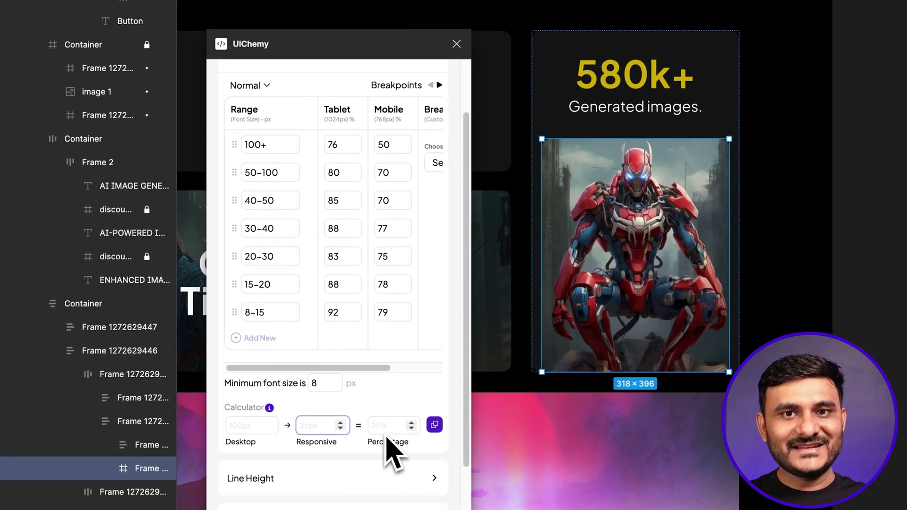
pyautogui.scroll(-2, 307, 411)
pyautogui.click(280, 401)
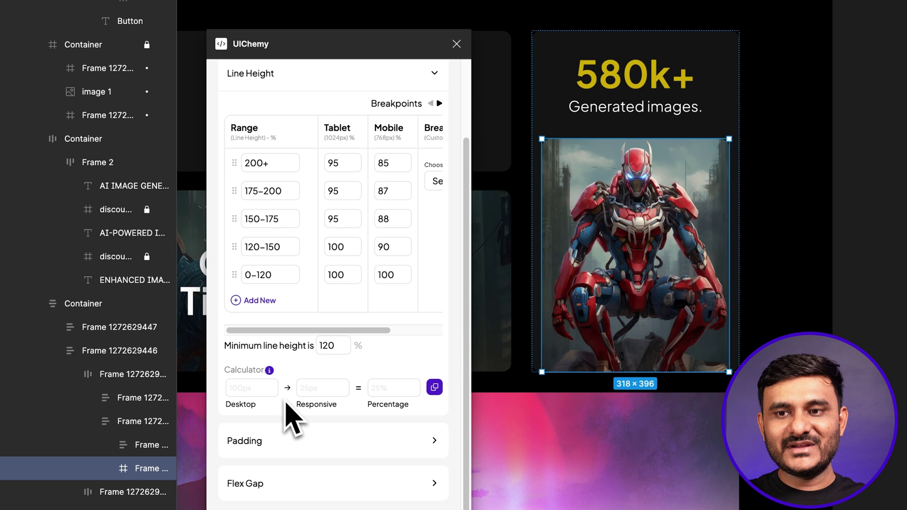
pyautogui.click(277, 439)
pyautogui.click(285, 484)
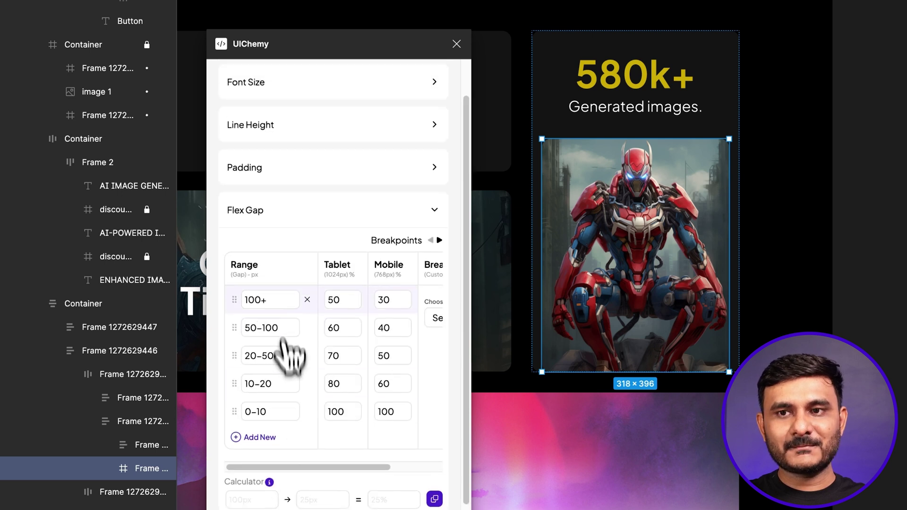
pyautogui.scroll(2, 289, 340)
# Step: Review the Conversion Settings toggles, then convert the ThinkAI and Small Part frames for Elementor
pyautogui.click(246, 87)
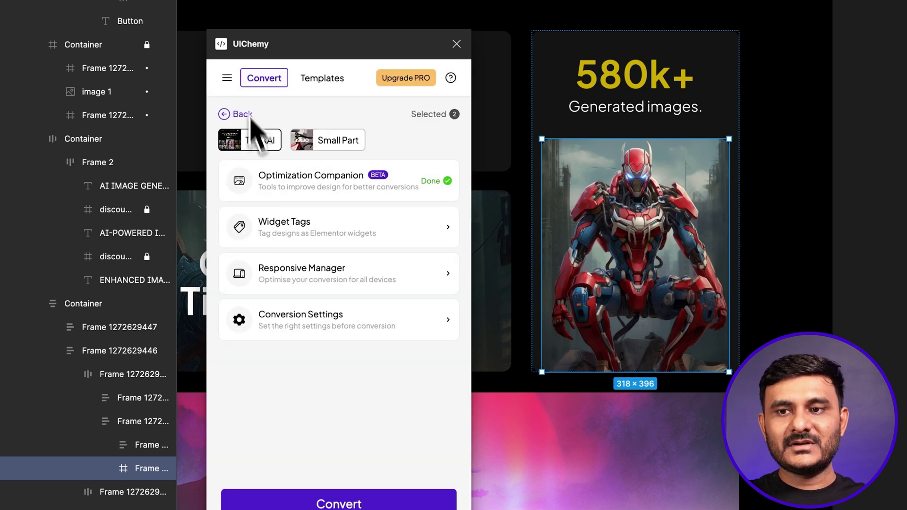
pyautogui.click(307, 329)
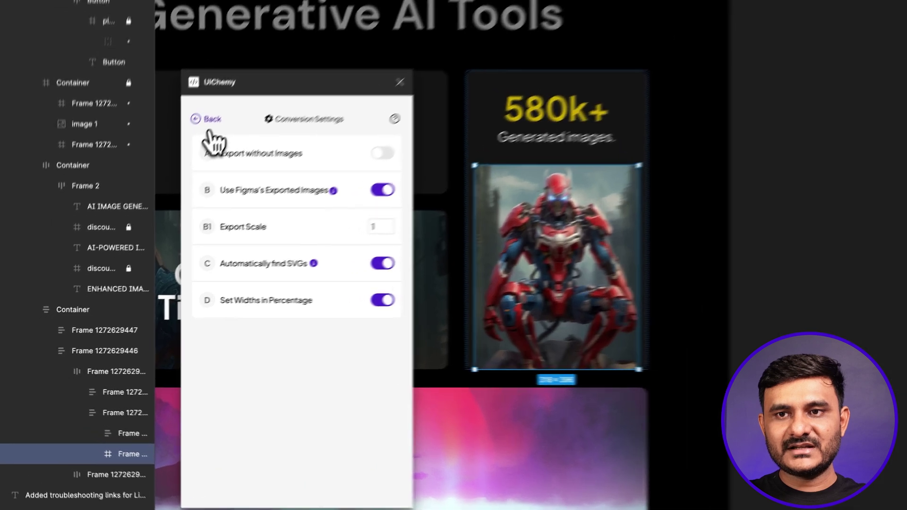
pyautogui.click(168, 166)
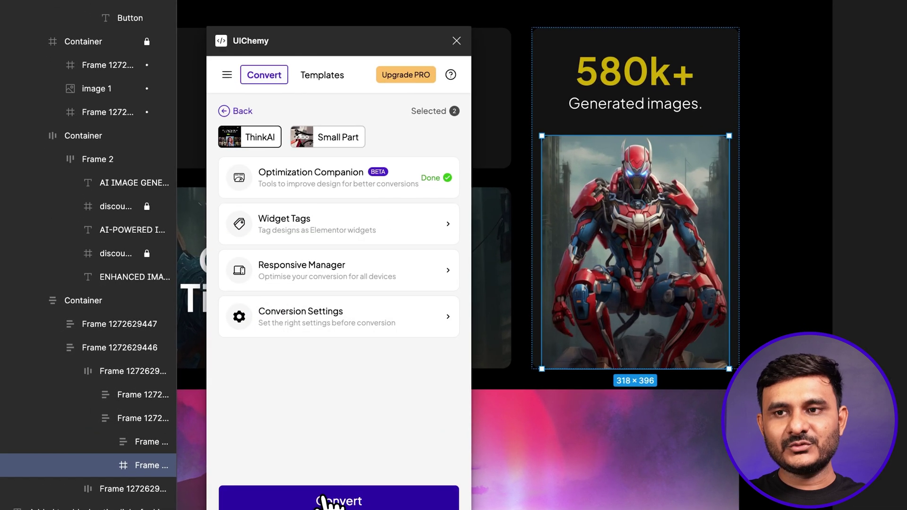
pyautogui.click(322, 502)
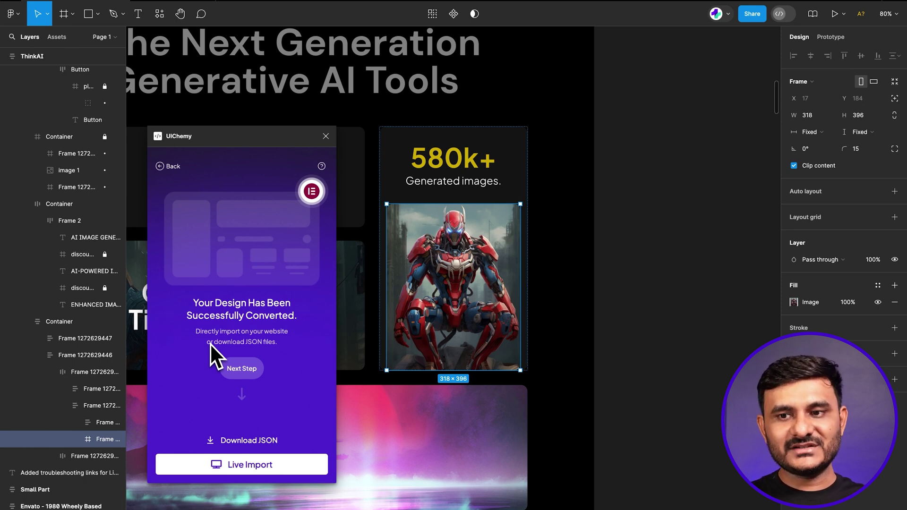
pyautogui.click(240, 441)
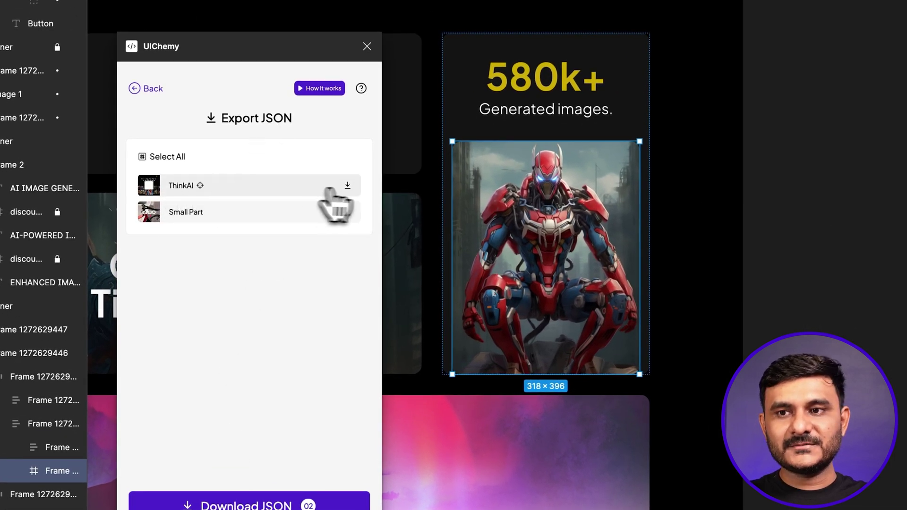
pyautogui.click(347, 185)
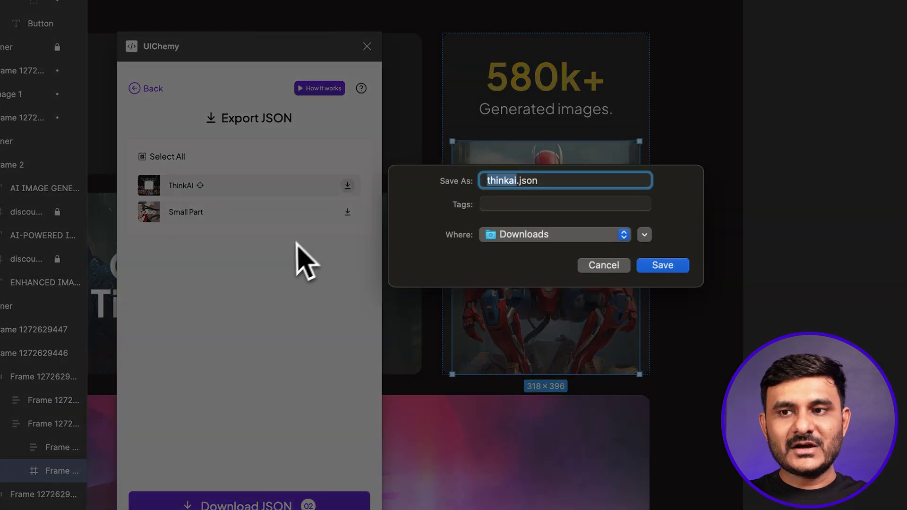
pyautogui.click(597, 265)
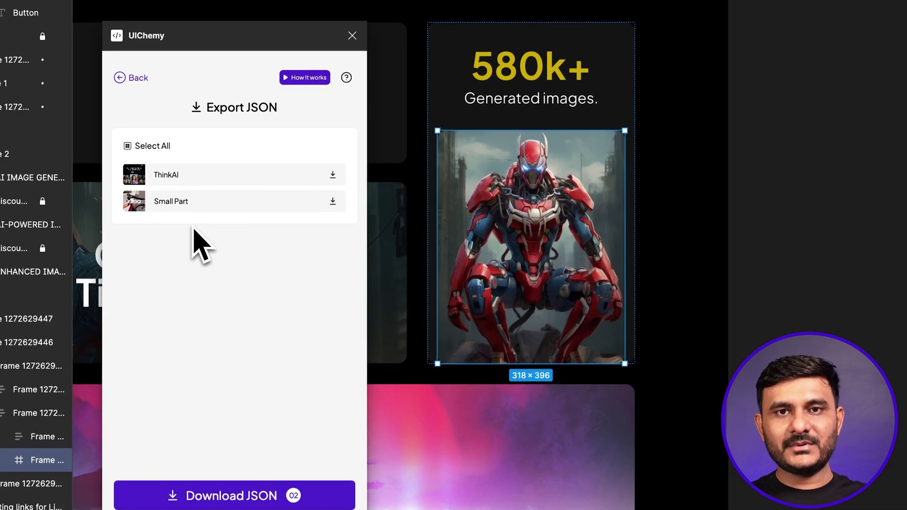
pyautogui.click(217, 491)
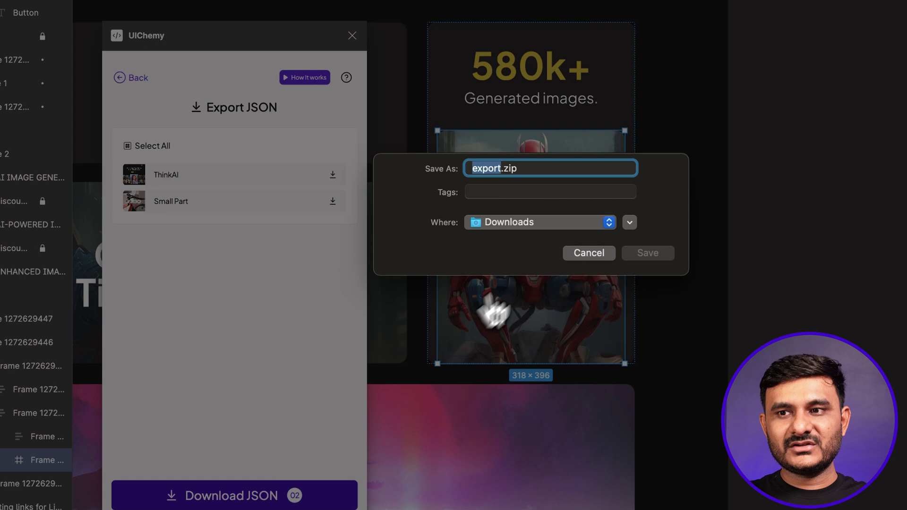
pyautogui.moveTo(504, 170); pyautogui.dragTo(532, 170)
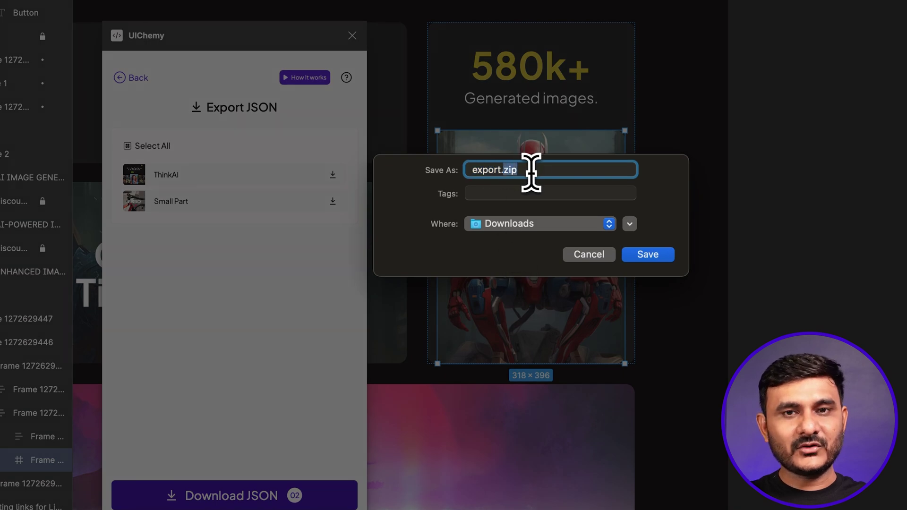
pyautogui.click(589, 254)
# Step: In Live Import, delete the previously saved site and start adding a new site connection
pyautogui.click(131, 78)
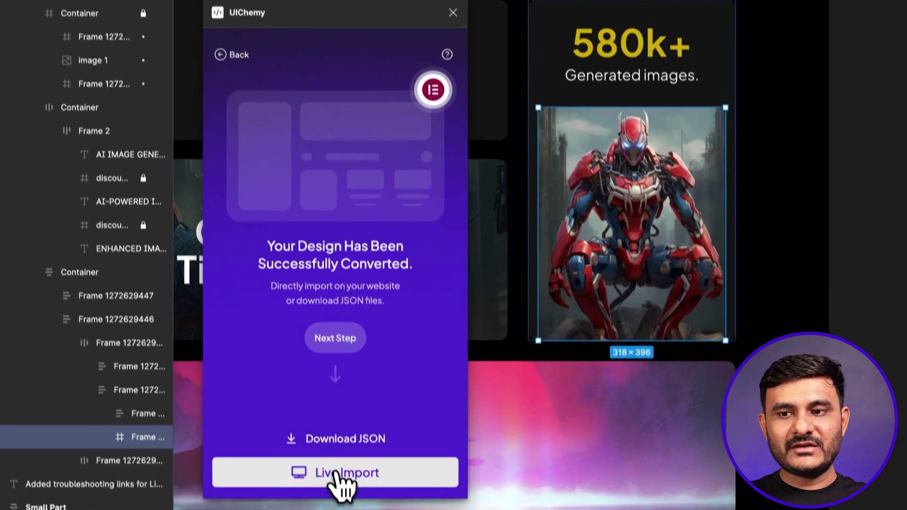
pyautogui.click(336, 503)
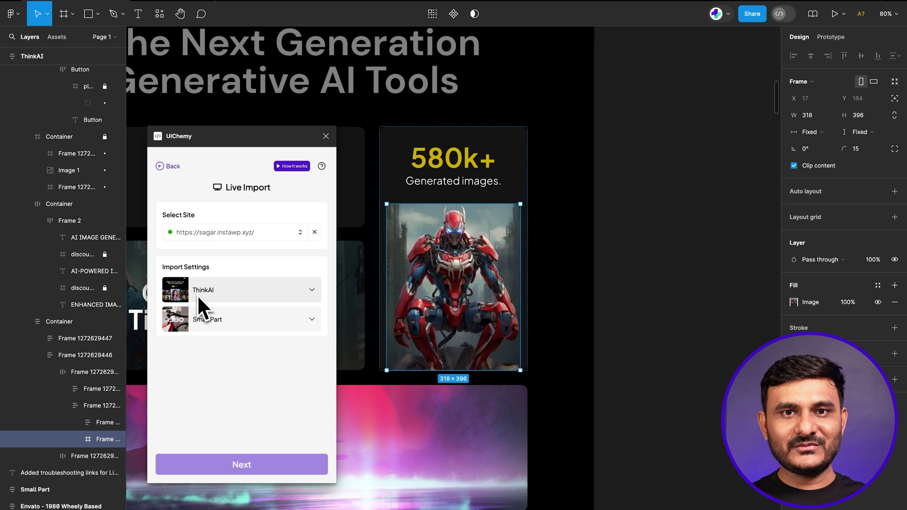
pyautogui.click(236, 239)
pyautogui.click(242, 291)
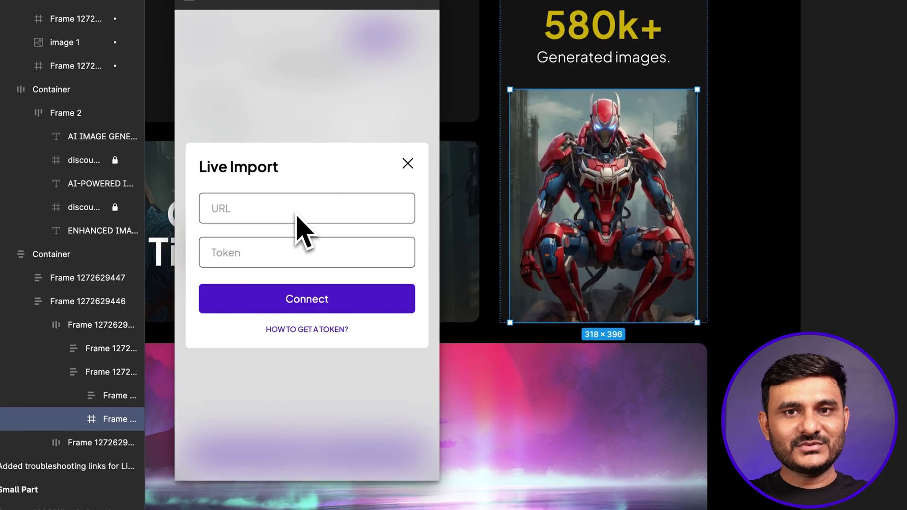
pyautogui.click(407, 164)
pyautogui.click(344, 134)
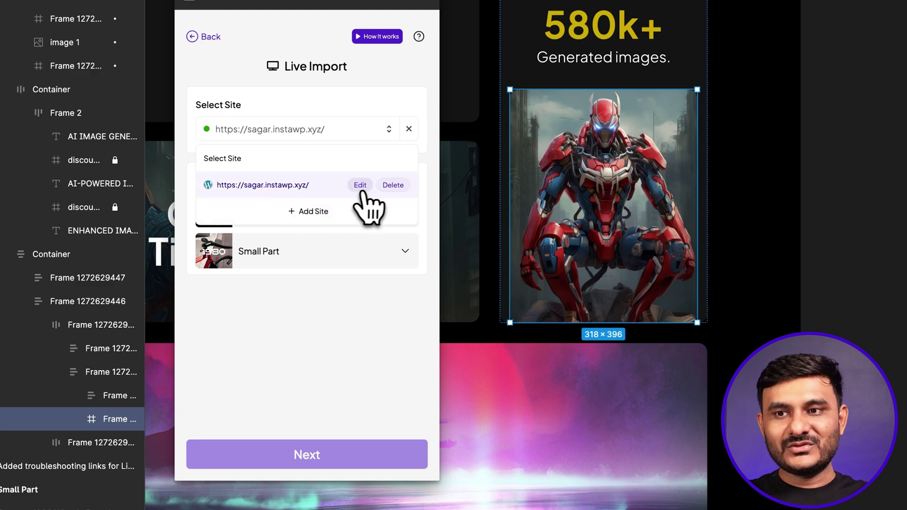
pyautogui.click(393, 185)
pyautogui.click(297, 186)
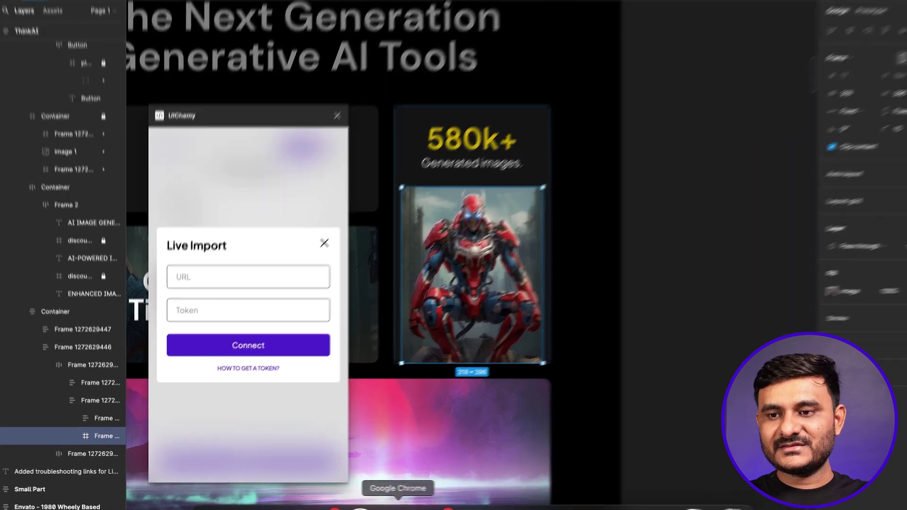
# Step: Copy the WordPress site URL from UiChemy's Security Token page
pyautogui.click(401, 506)
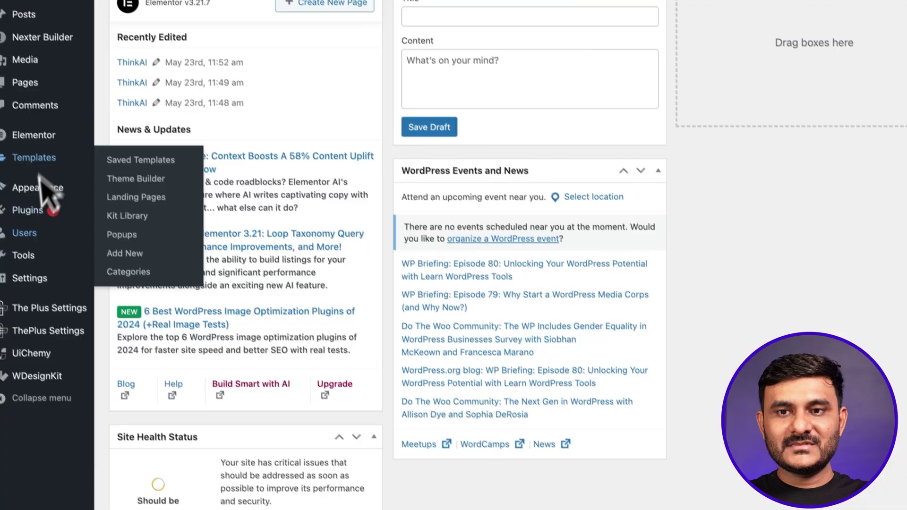
pyautogui.click(38, 369)
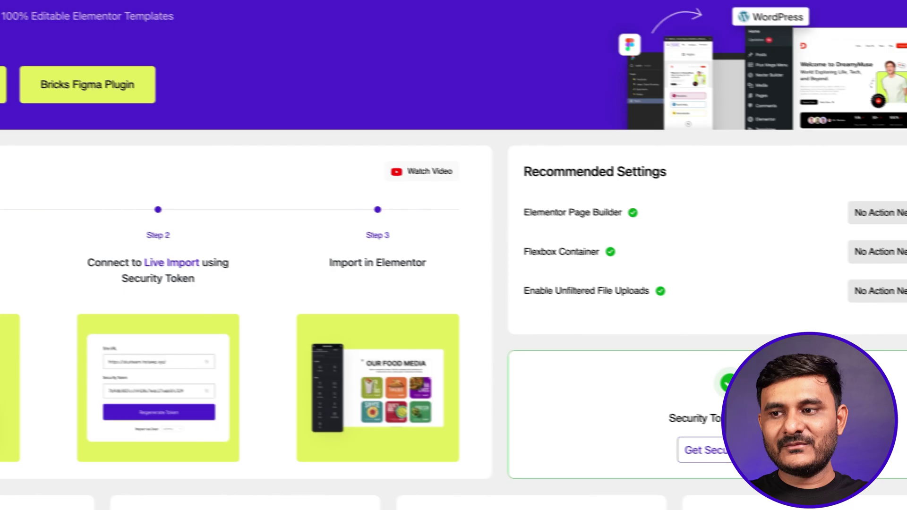
pyautogui.click(708, 454)
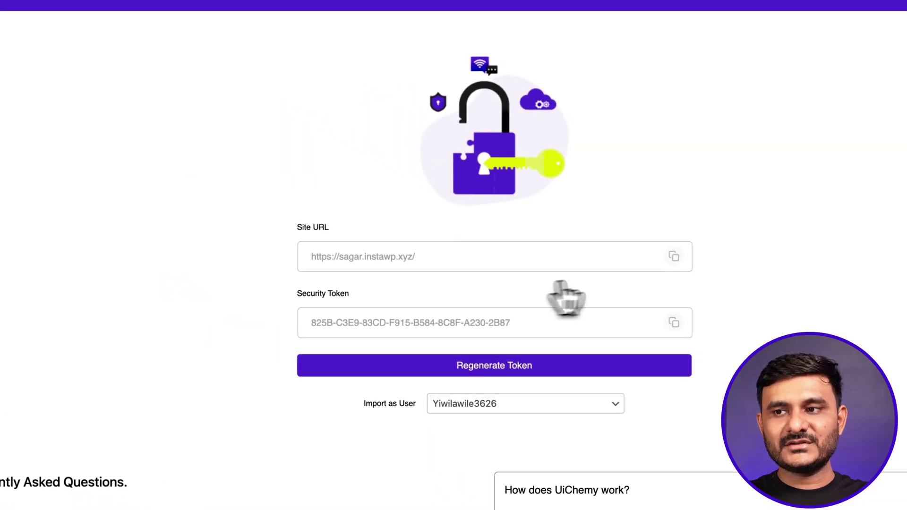
pyautogui.click(535, 175)
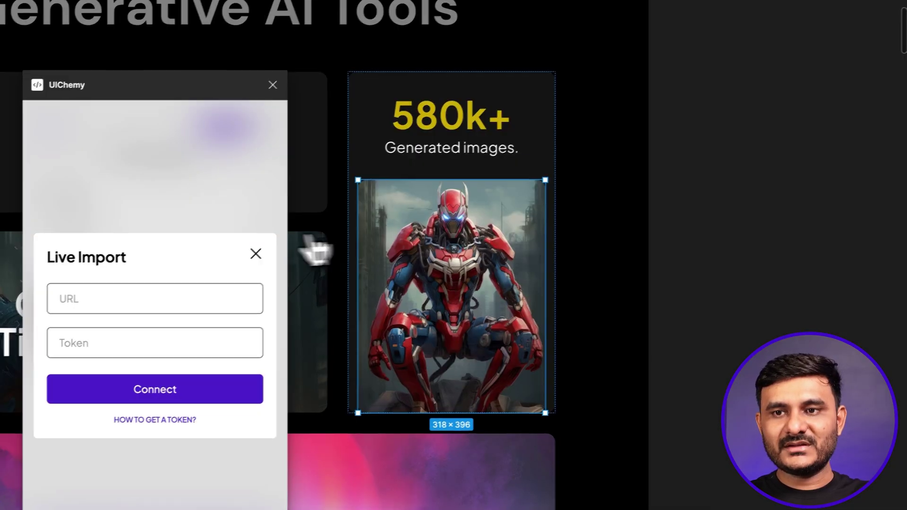
# Step: Paste the site URL into Figma's Live Import form and copy the site's security token
pyautogui.click(171, 277)
pyautogui.press('super+v')
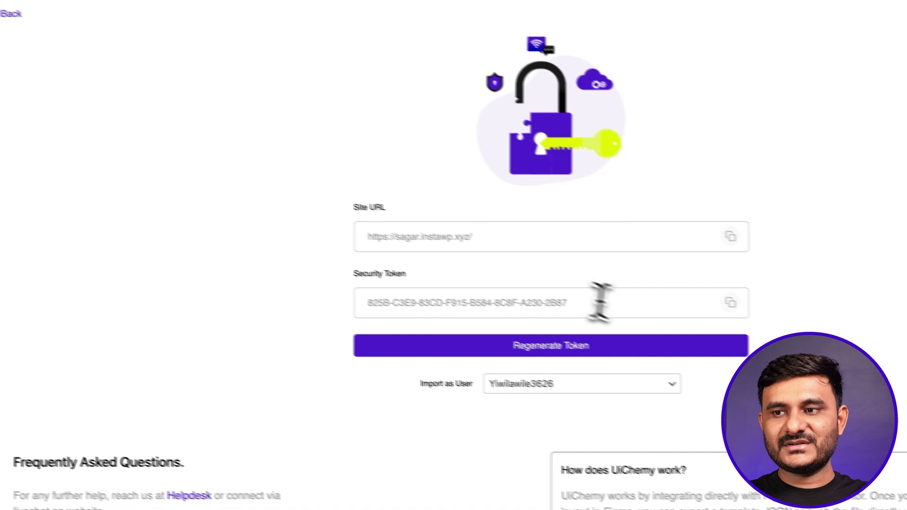
pyautogui.click(681, 288)
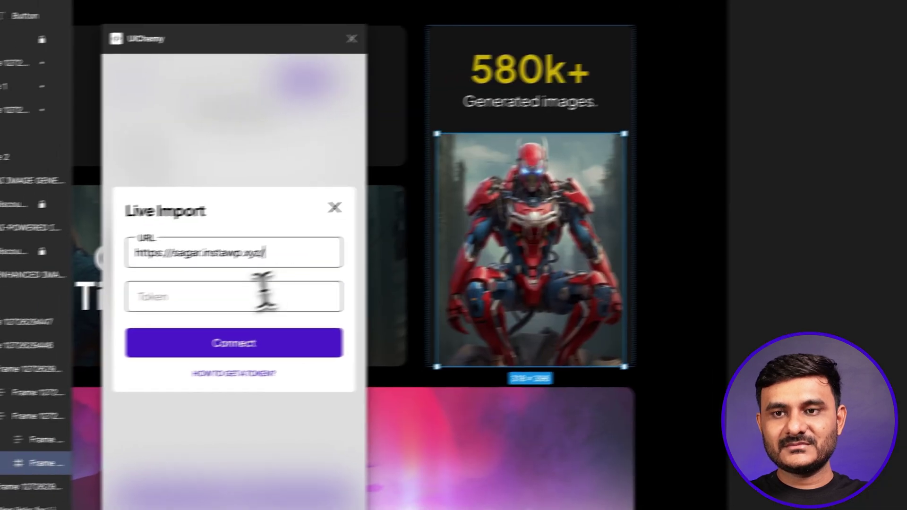
# Step: Paste the security token, connect to the WordPress site, and review the connected sites list
pyautogui.click(302, 290)
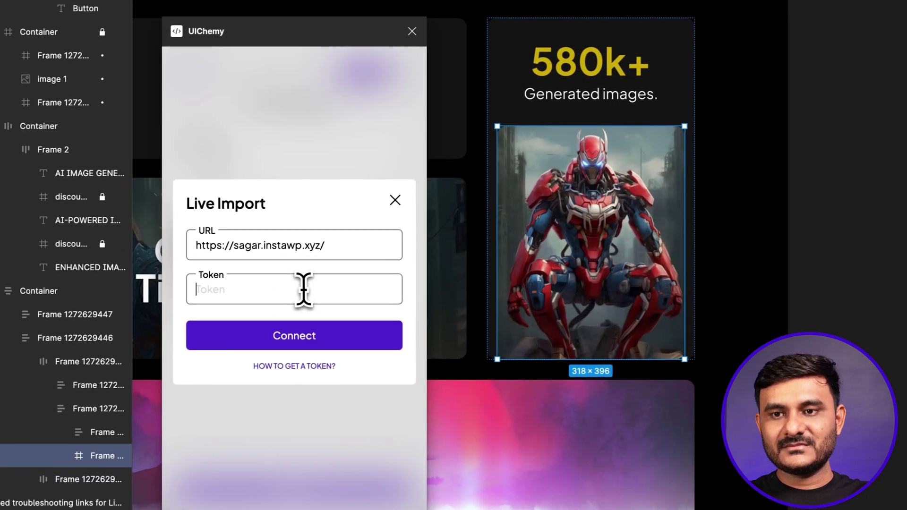
pyautogui.press('super+v')
pyautogui.click(311, 333)
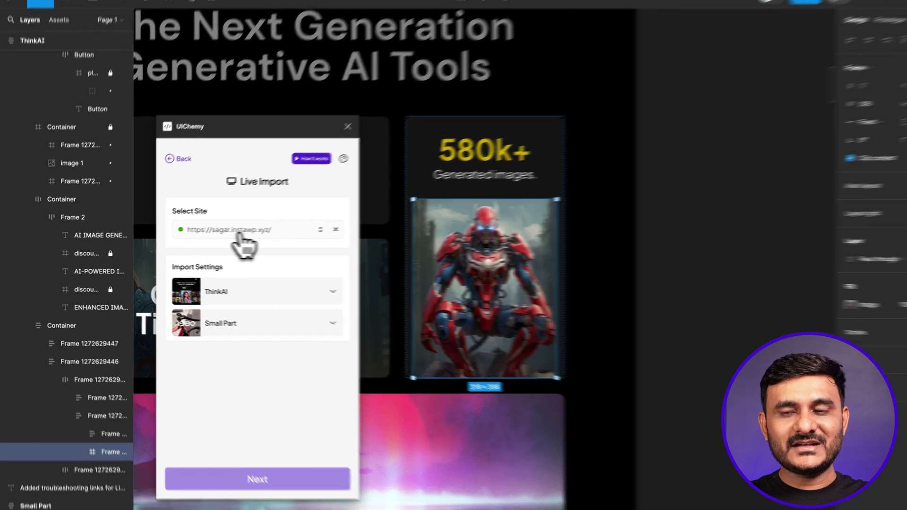
pyautogui.click(232, 232)
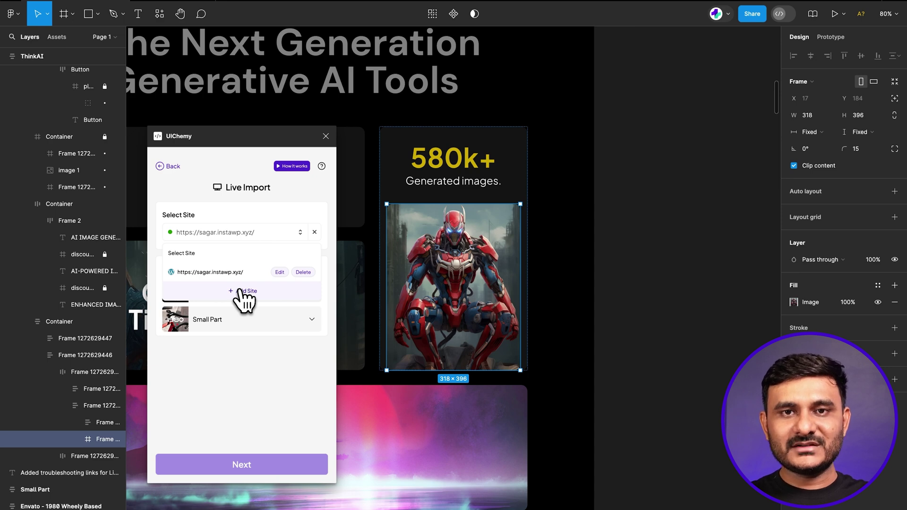
pyautogui.press('Escape')
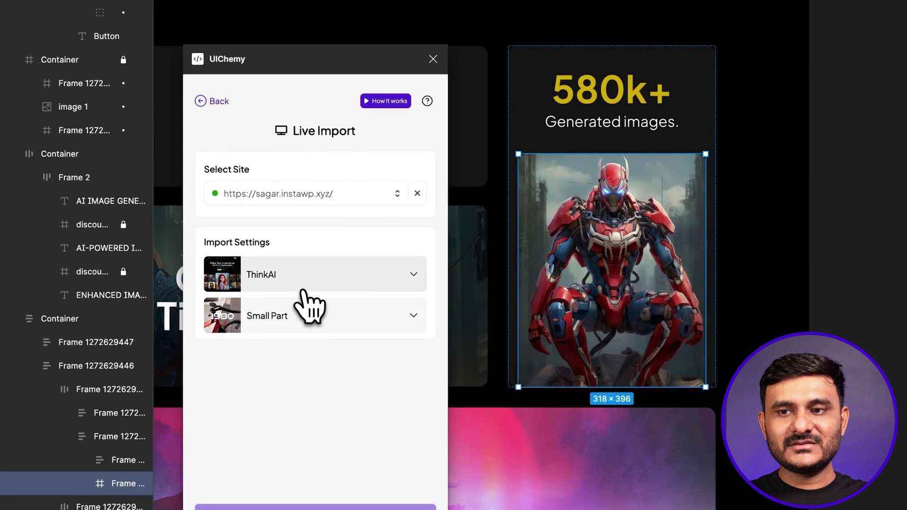
# Step: Expand ThinkAI's import settings and try importing into an existing page with the Add-On method
pyautogui.click(392, 282)
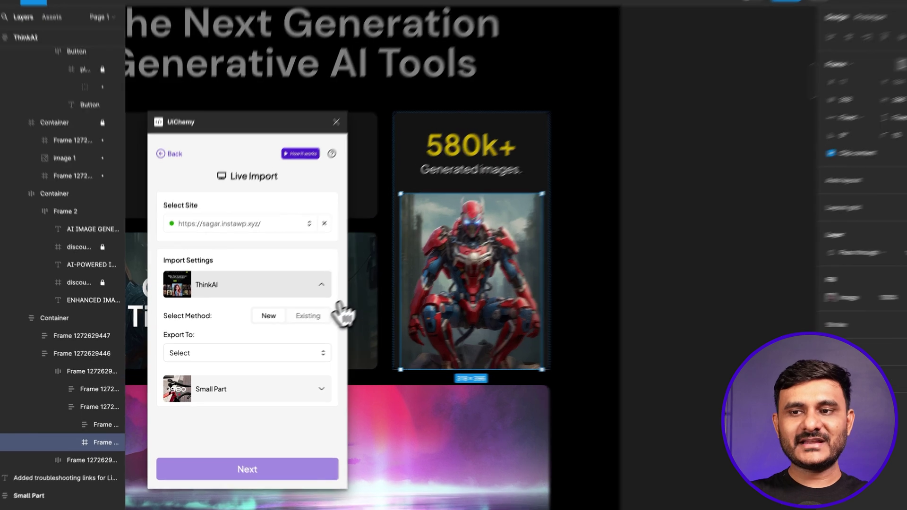
pyautogui.click(299, 319)
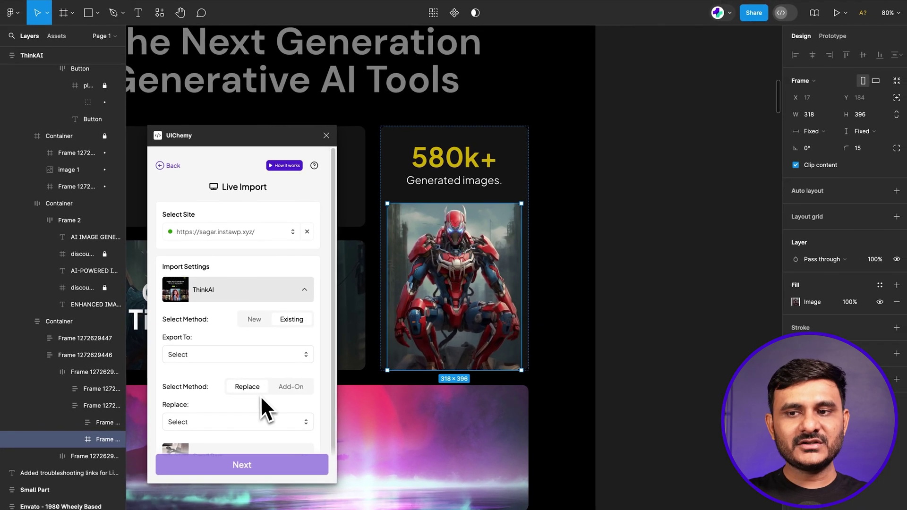
pyautogui.scroll(-1, 303, 401)
pyautogui.scroll(-1, 255, 387)
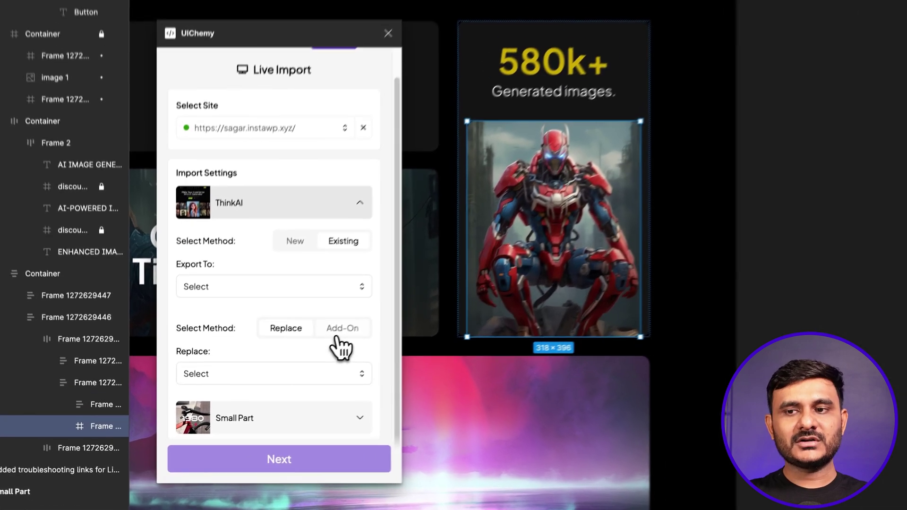
pyautogui.click(289, 365)
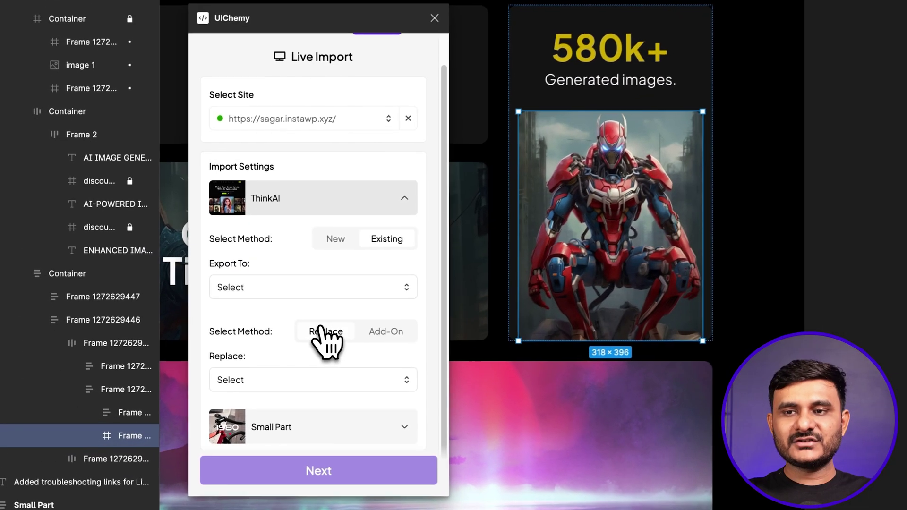
# Step: Switch ThinkAI back to creating a New page with Export To set to Page
pyautogui.click(295, 268)
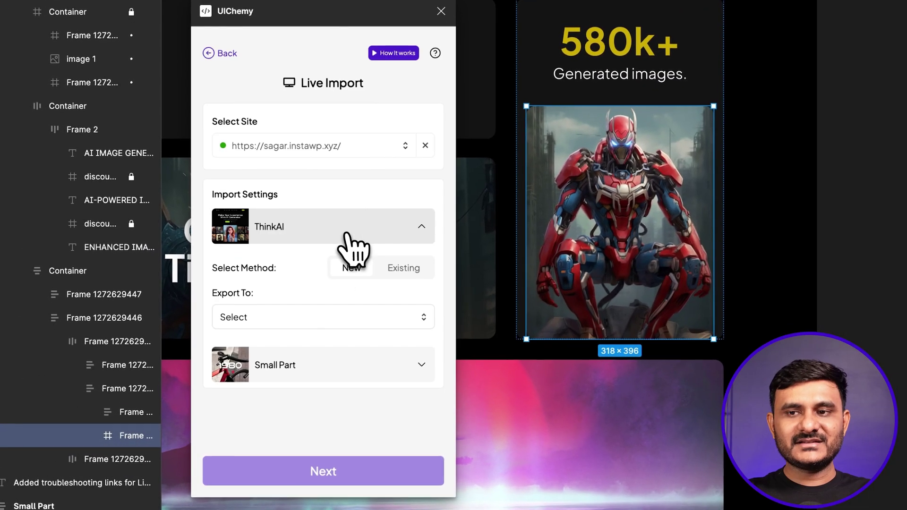
pyautogui.click(344, 314)
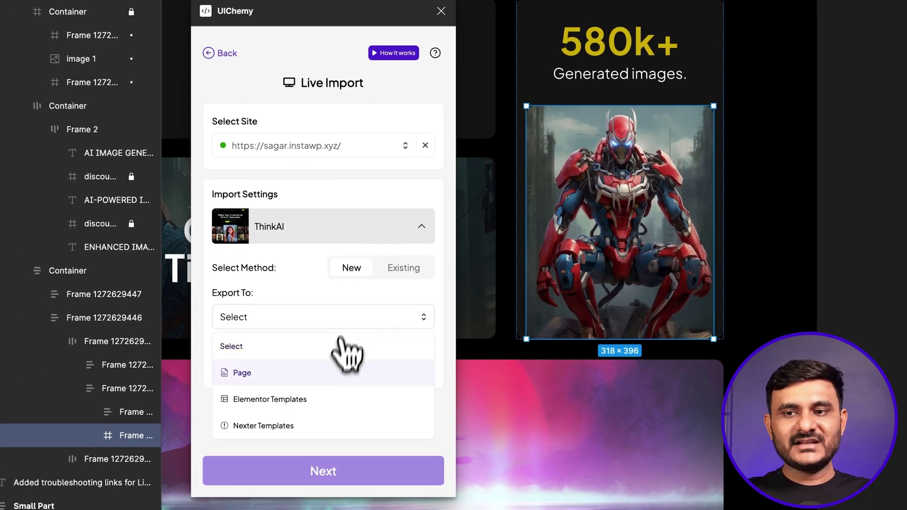
pyautogui.click(326, 377)
# Step: Switch ThinkAI's export destination to Elementor Templates and browse its template types
pyautogui.click(314, 321)
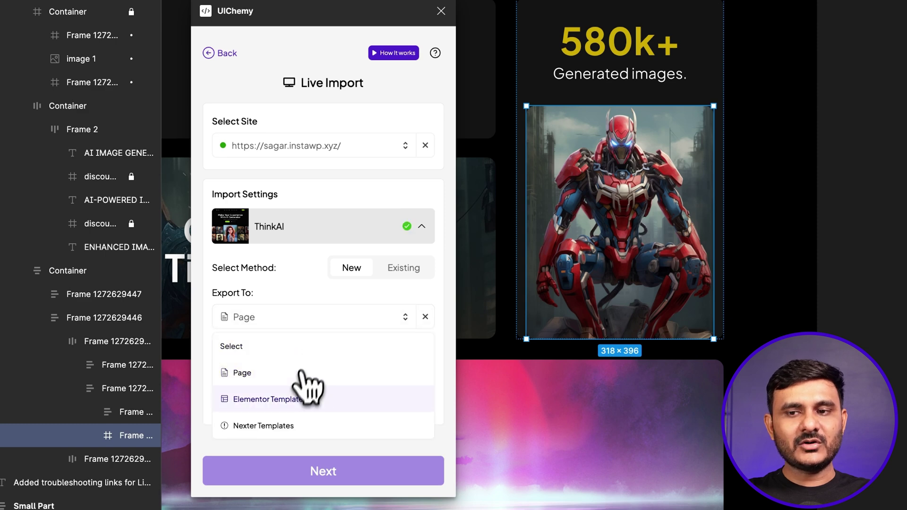
pyautogui.click(294, 397)
pyautogui.click(298, 350)
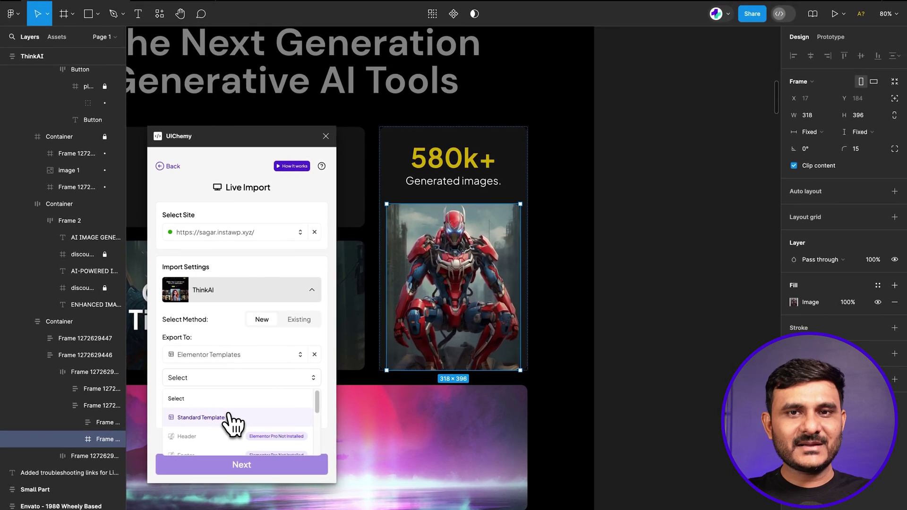
pyautogui.scroll(-2, 227, 421)
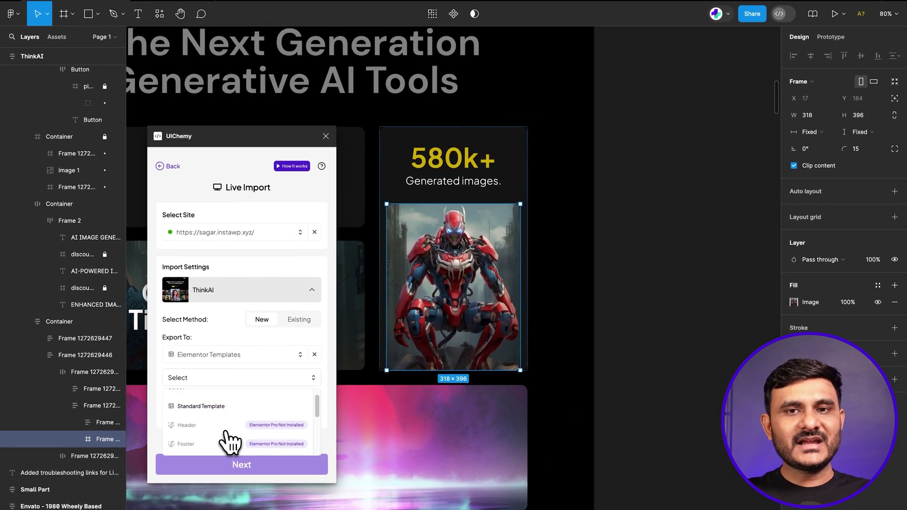
pyautogui.scroll(-1, 229, 442)
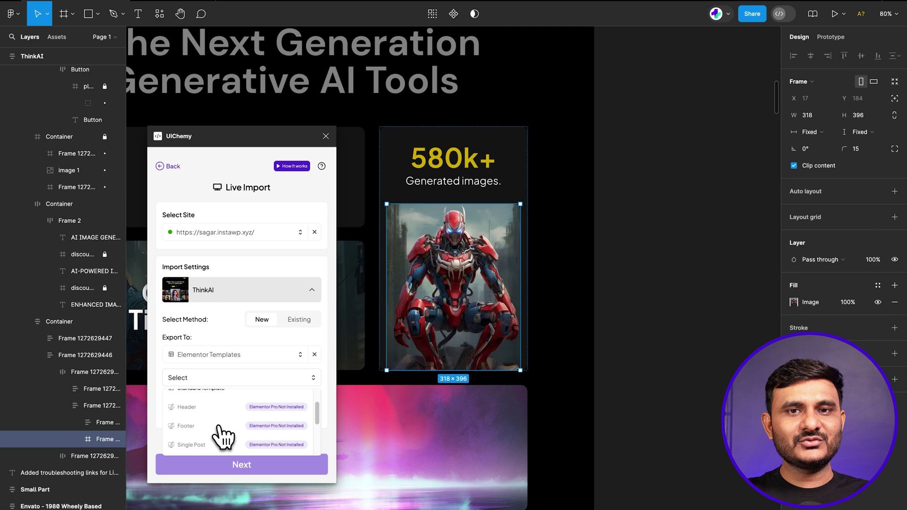
pyautogui.scroll(-1, 223, 437)
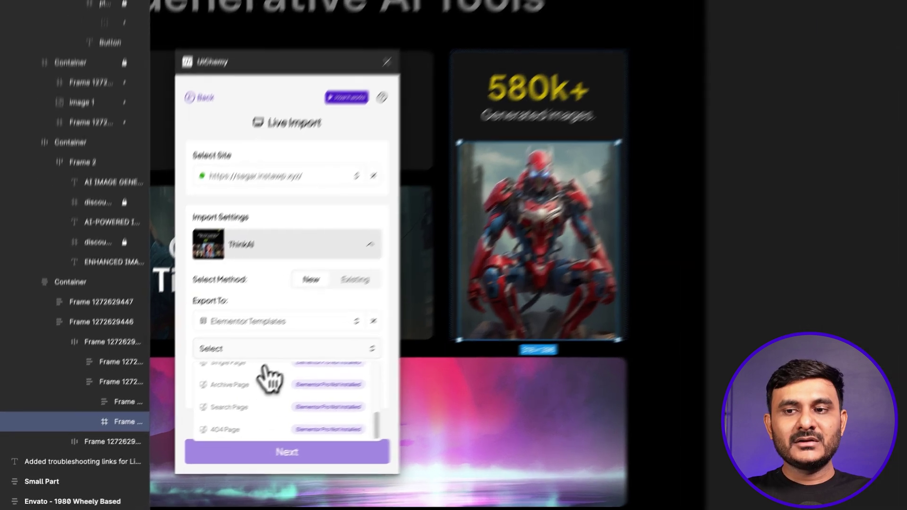
pyautogui.click(227, 377)
# Step: Change the export destination to Nexter Templates and browse its template types
pyautogui.click(221, 355)
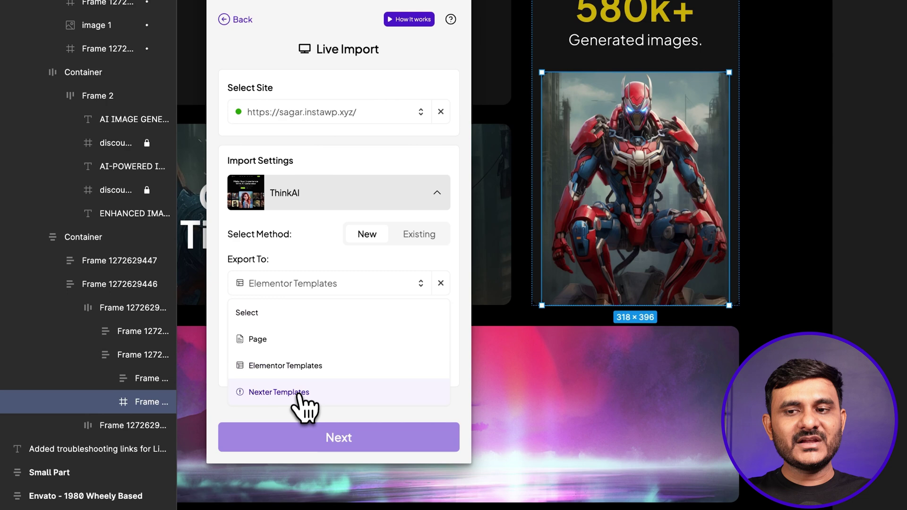
pyautogui.click(299, 393)
pyautogui.click(311, 322)
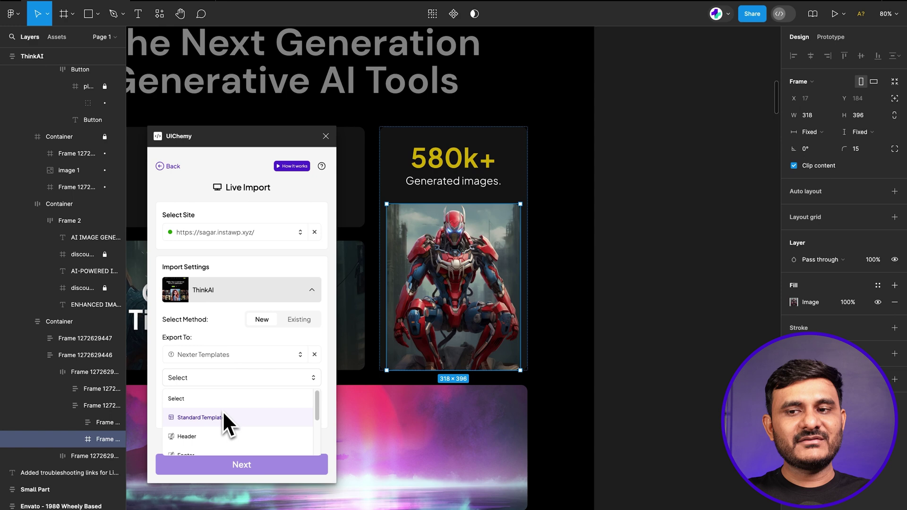
pyautogui.scroll(-4, 220, 415)
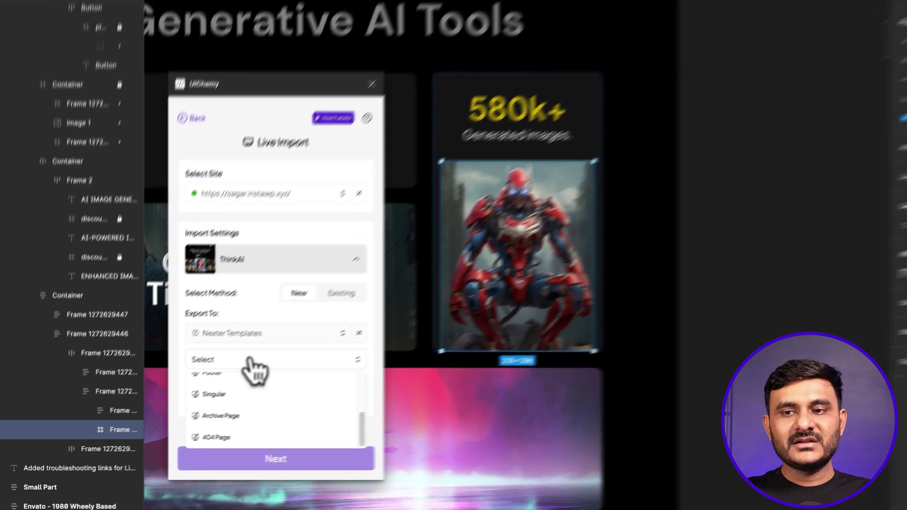
# Step: Set ThinkAI's Export To back to Page, apply it to Small Part, and verify Small Part's settings
pyautogui.click(220, 357)
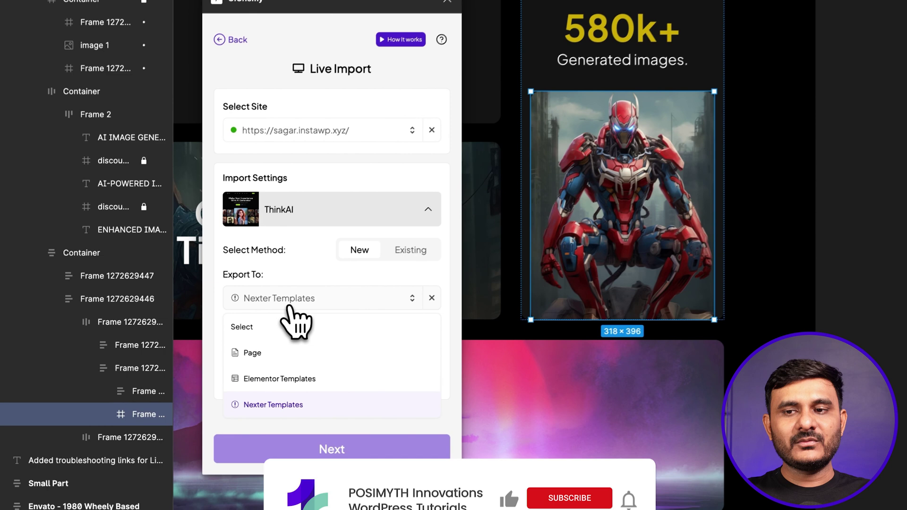
pyautogui.click(277, 342)
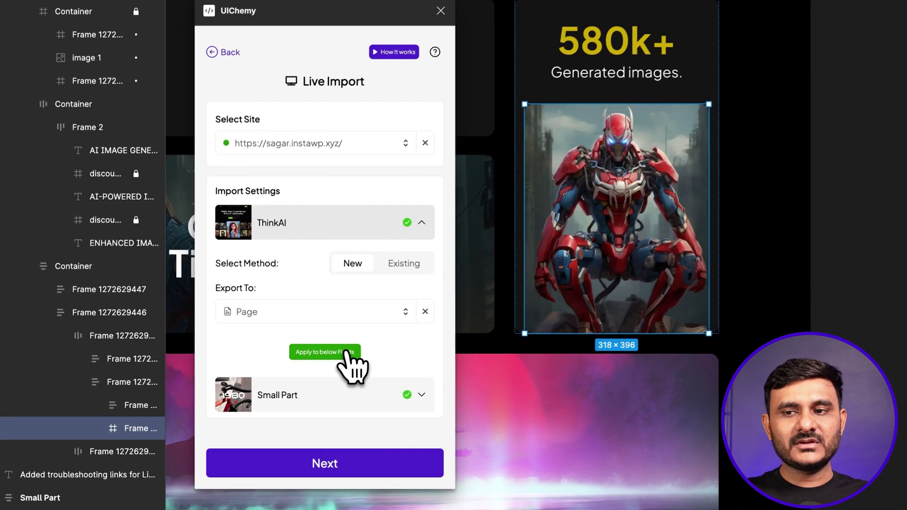
pyautogui.click(258, 384)
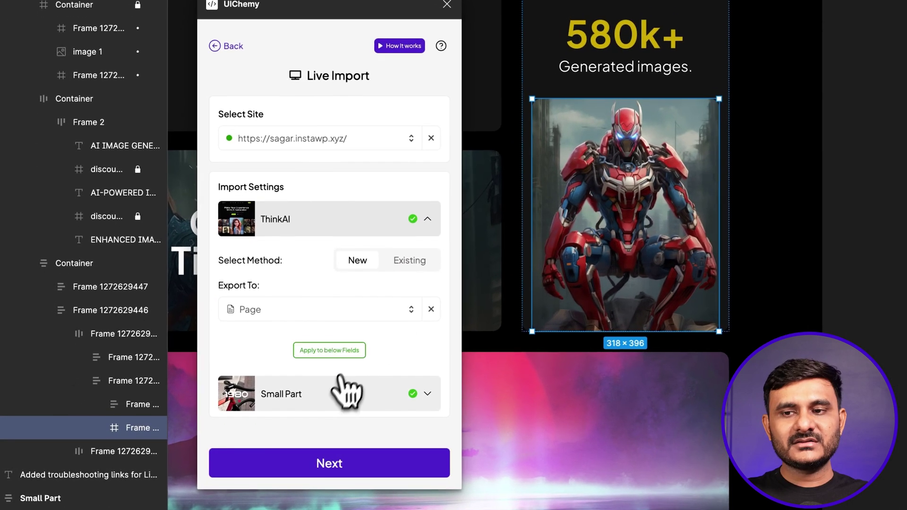
pyautogui.click(329, 395)
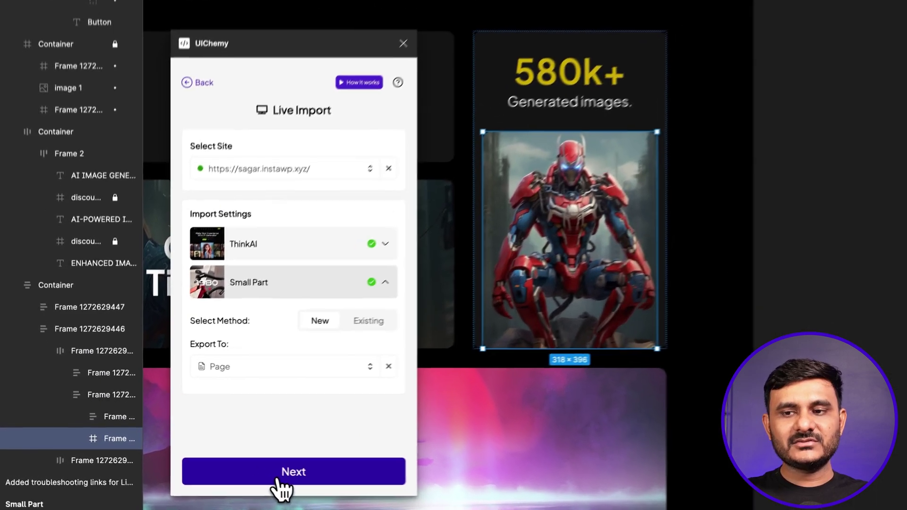
# Step: Import ThinkAI and Small Part with Import All, then open the new ThinkAI page
pyautogui.click(279, 478)
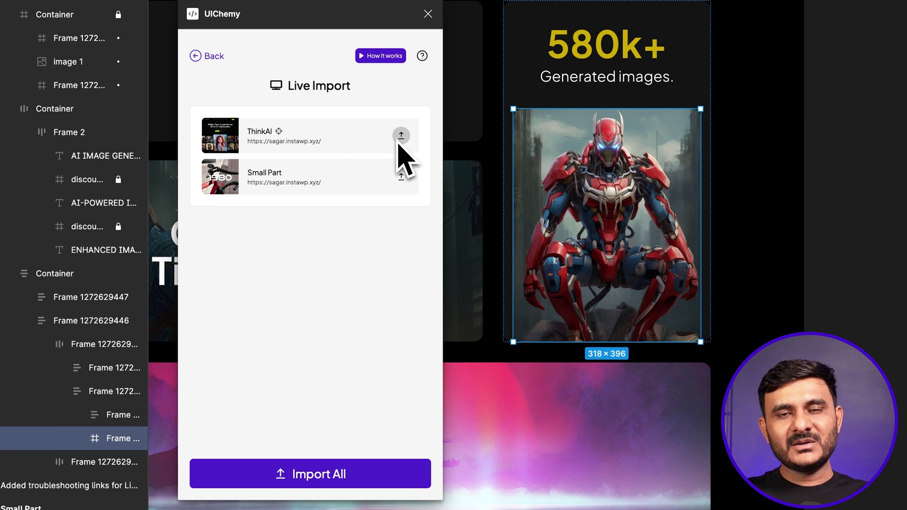
pyautogui.click(310, 479)
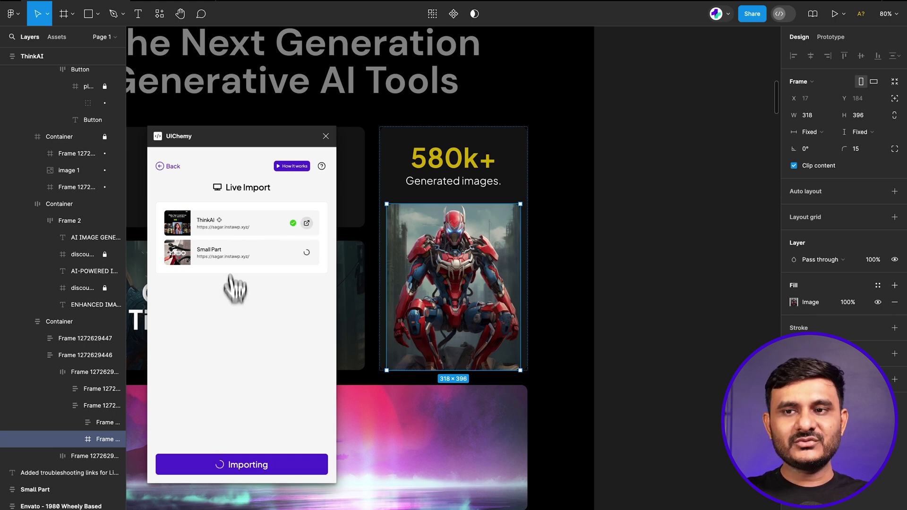
pyautogui.click(306, 223)
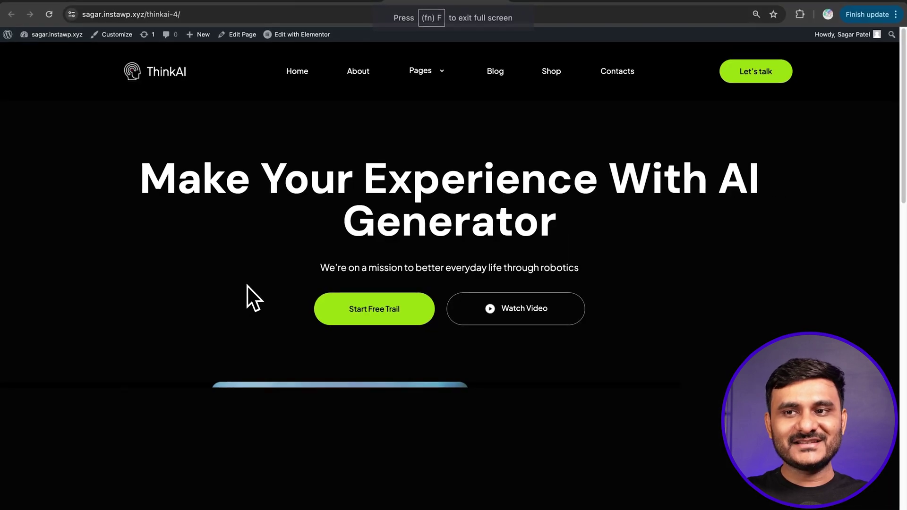
# Step: Scroll through the imported ThinkAI page, then open it in Elementor
pyautogui.scroll(-2, 330, 243)
pyautogui.scroll(-15, 345, 243)
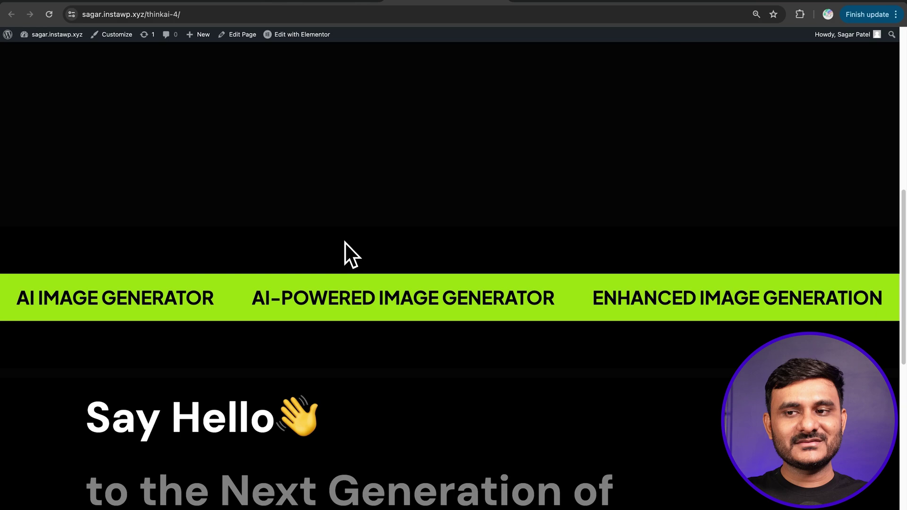
pyautogui.scroll(15, 345, 243)
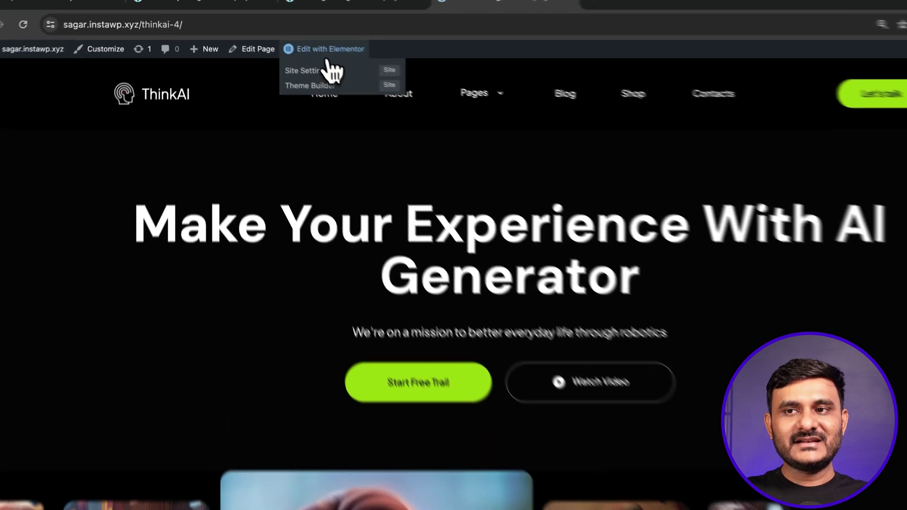
pyautogui.click(302, 34)
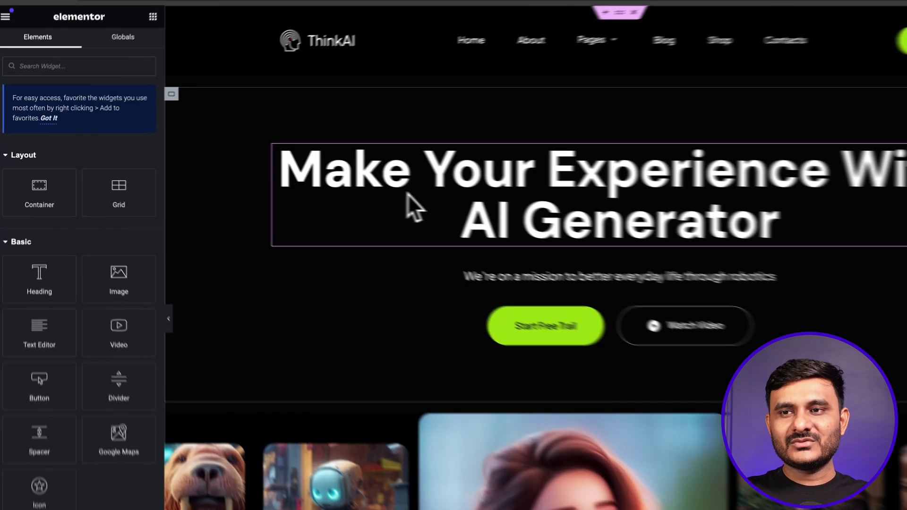
# Step: Inspect the hero heading, Start Free Trail button and main gallery image settings in Elementor
pyautogui.click(330, 189)
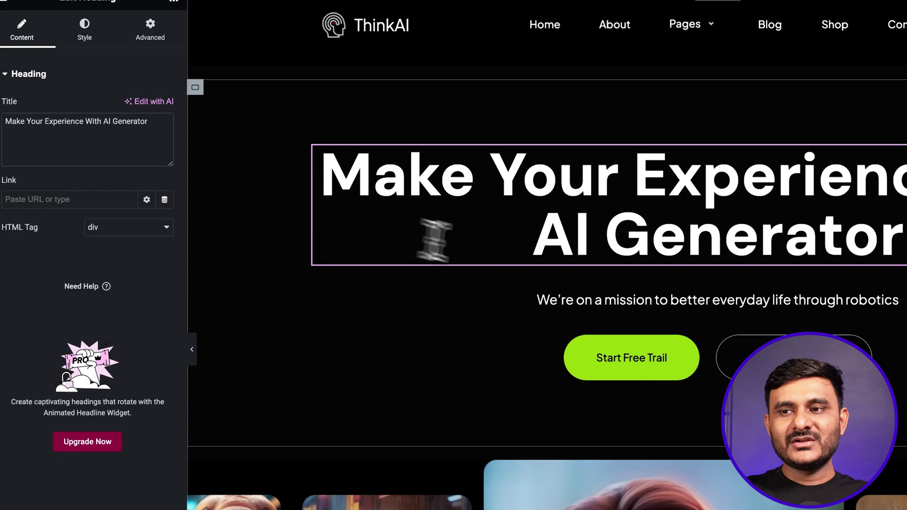
pyautogui.click(619, 366)
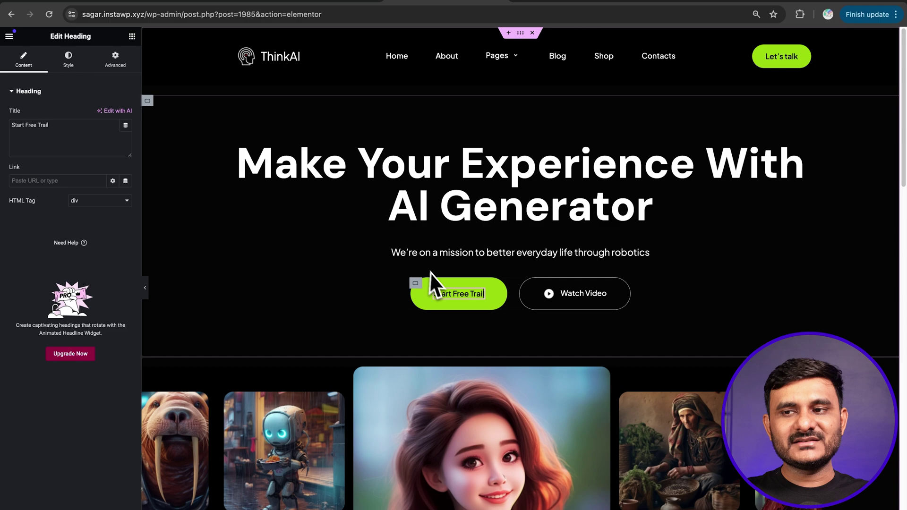
pyautogui.scroll(-4, 371, 283)
pyautogui.scroll(-1, 340, 271)
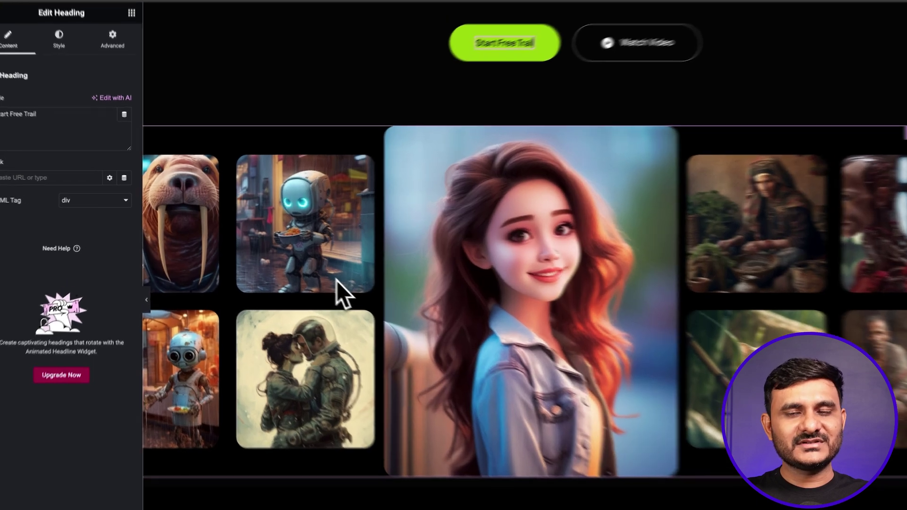
pyautogui.click(314, 277)
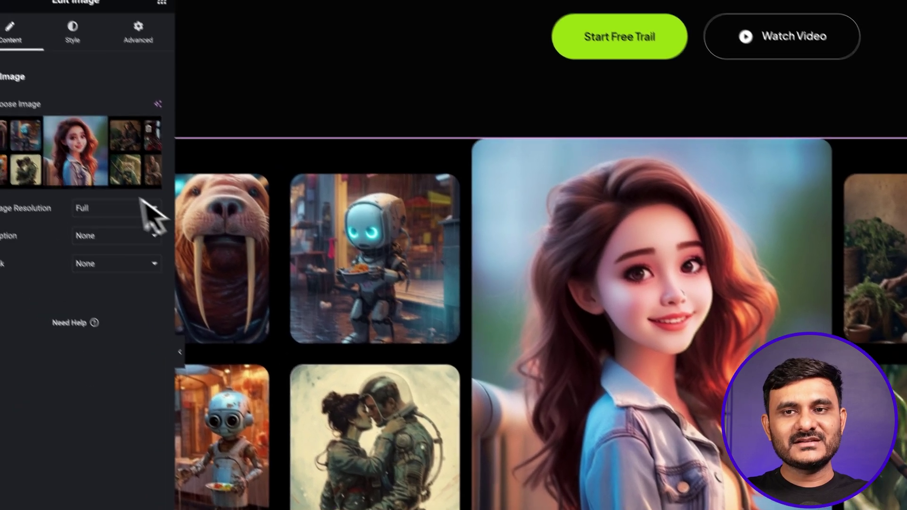
pyautogui.moveTo(71, 148)
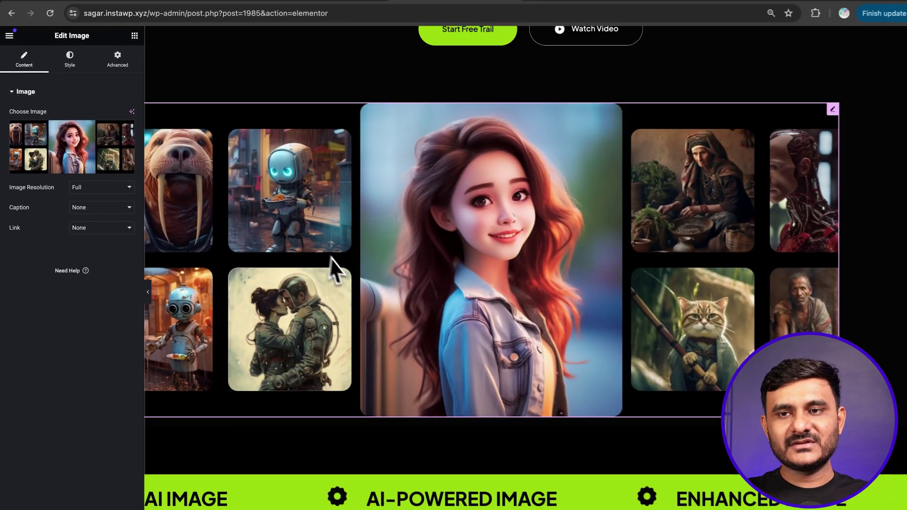
pyautogui.scroll(3, 336, 265)
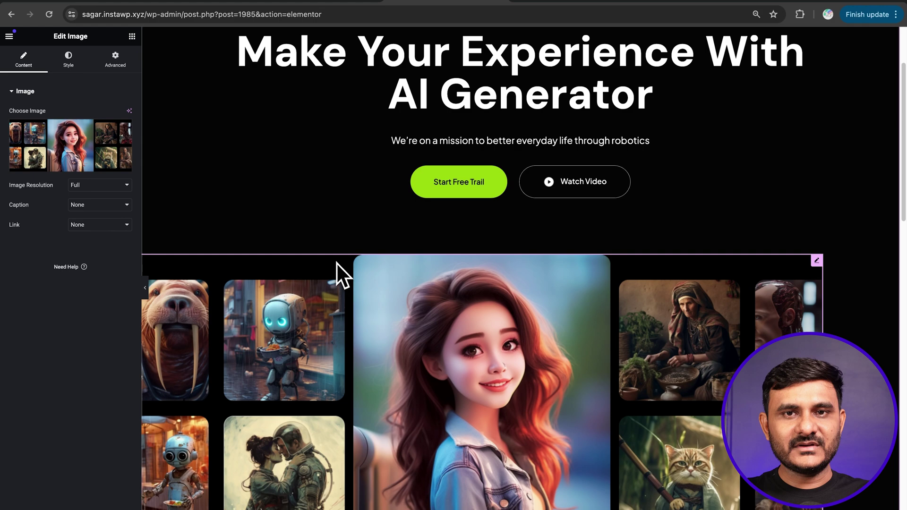
pyautogui.scroll(-6, 336, 263)
# Step: Delete the AI IMAGE GENERATOR heading widget from the lime marquee strip
pyautogui.click(384, 264)
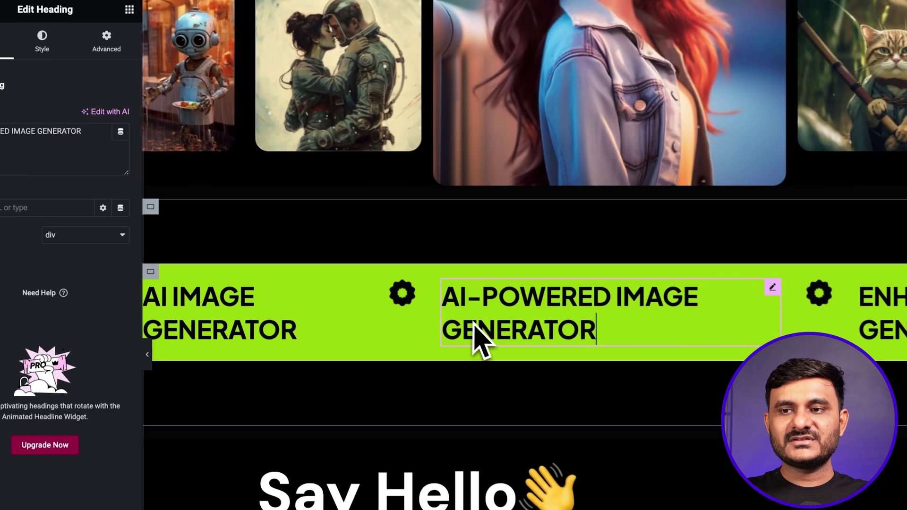
pyautogui.click(259, 342)
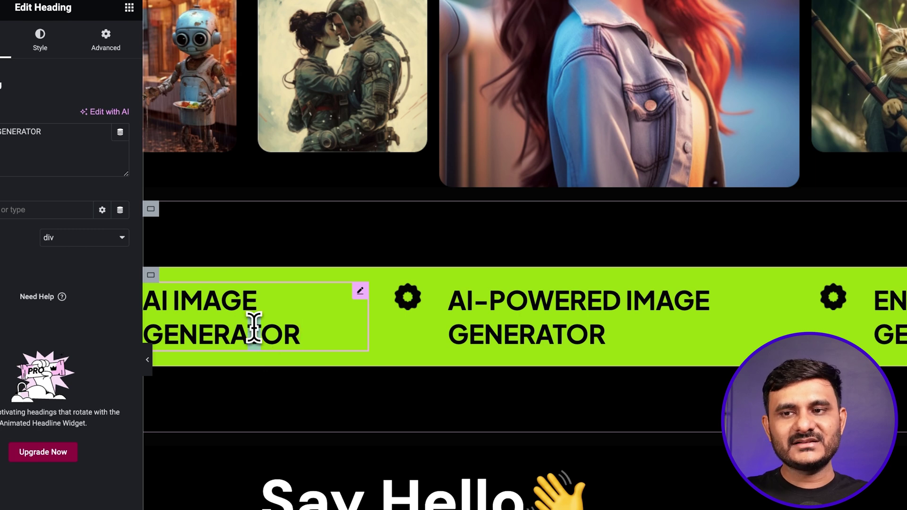
pyautogui.doubleClick(254, 327)
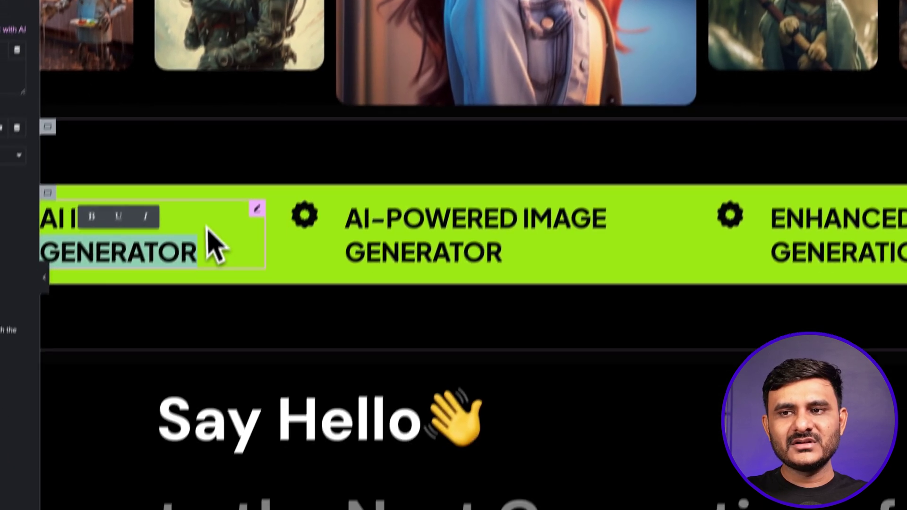
pyautogui.click(275, 293)
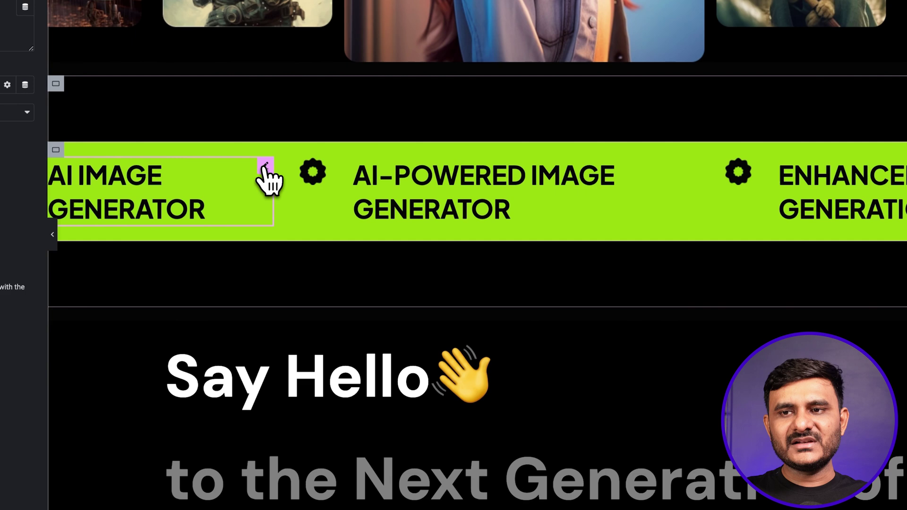
pyautogui.rightClick(266, 169)
pyautogui.click(317, 457)
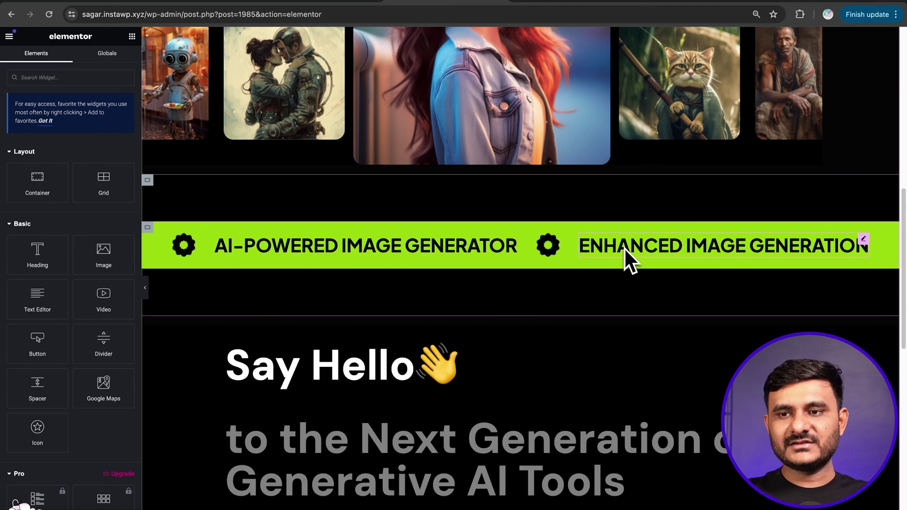
pyautogui.scroll(-3, 627, 257)
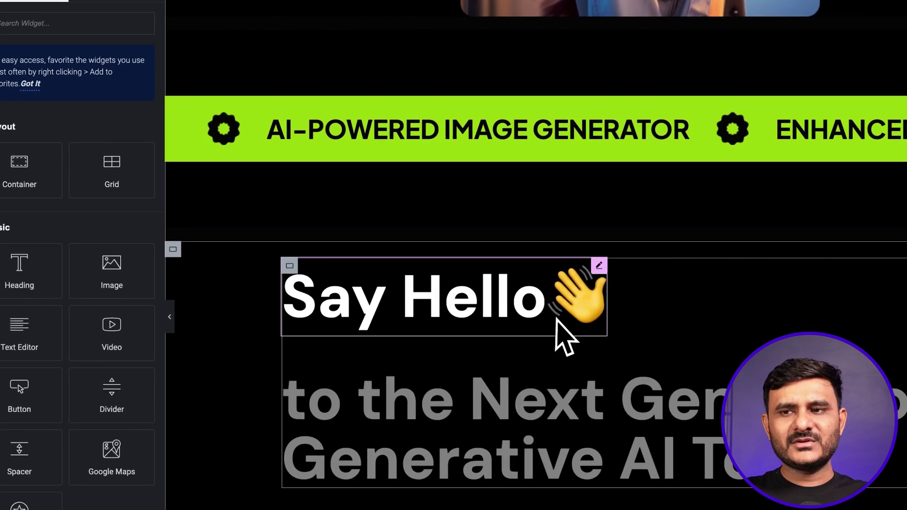
pyautogui.scroll(-10, 557, 320)
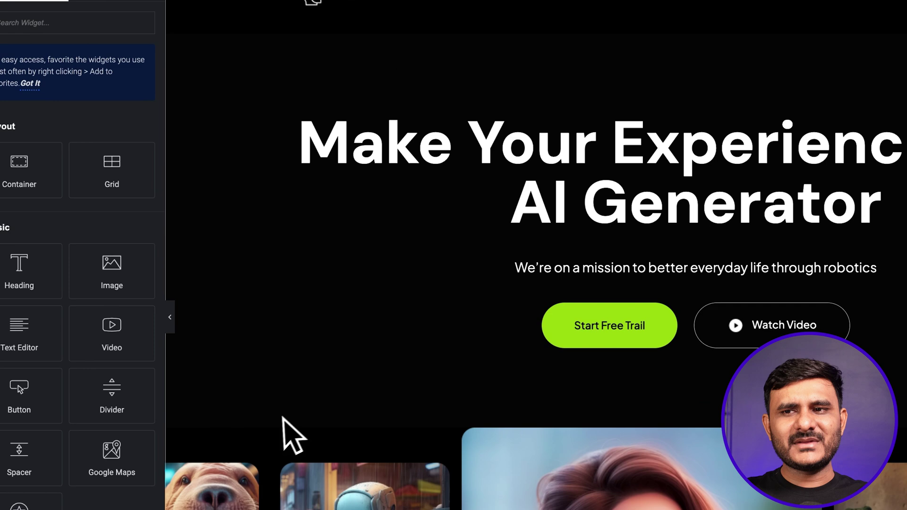
# Step: Set the hero heading's typography font size separately for tablet and mobile
pyautogui.click(500, 170)
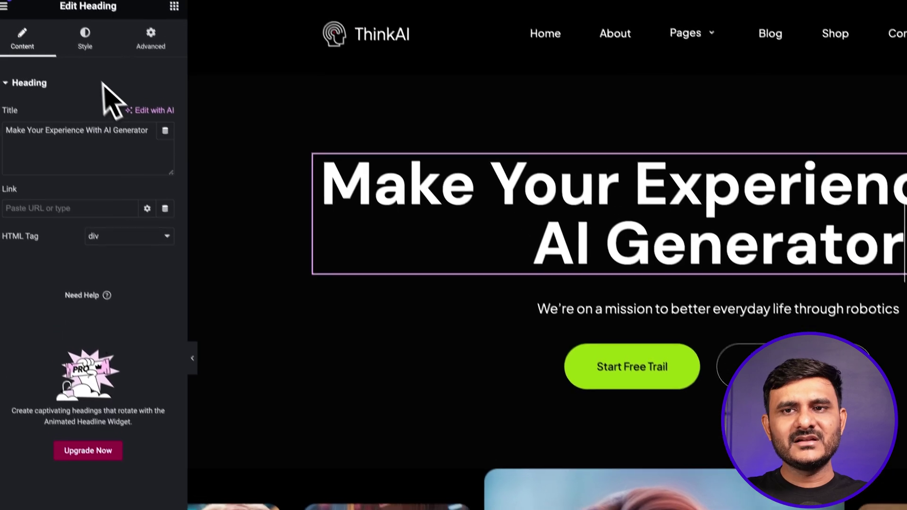
pyautogui.click(103, 71)
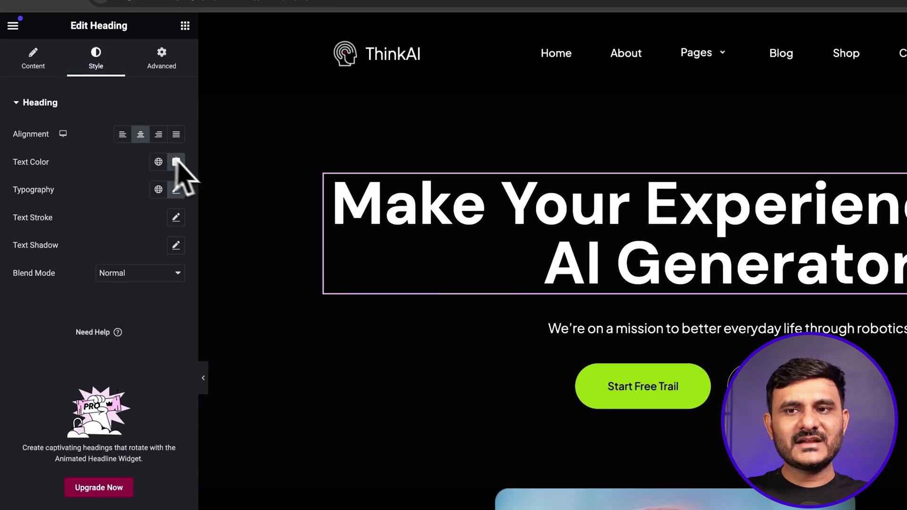
pyautogui.click(176, 190)
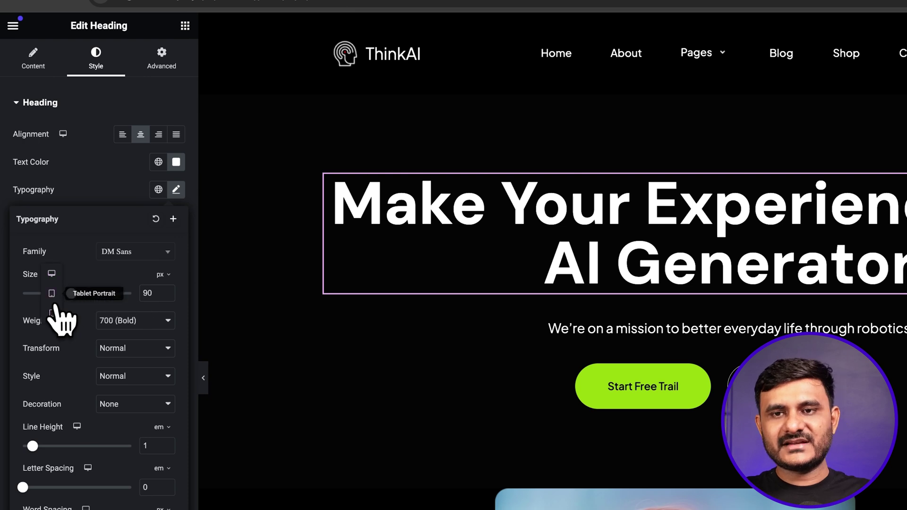
pyautogui.click(52, 294)
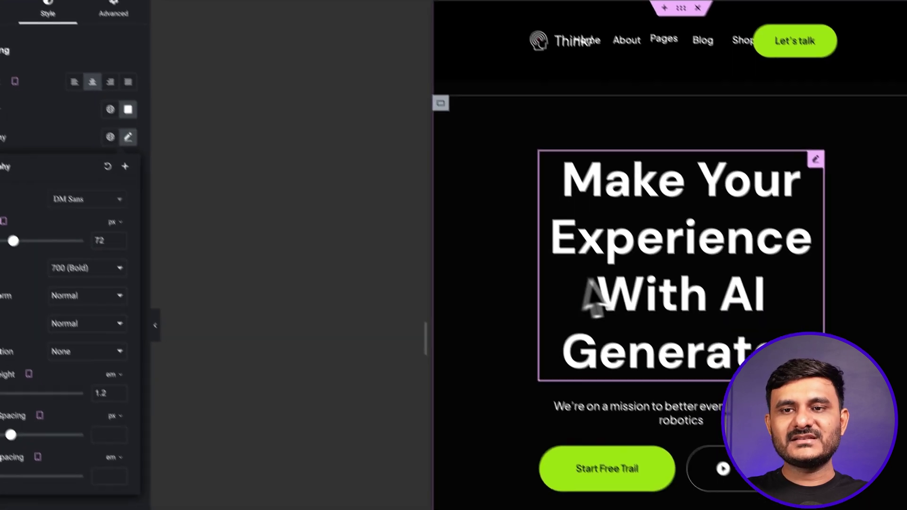
pyautogui.moveTo(26, 215)
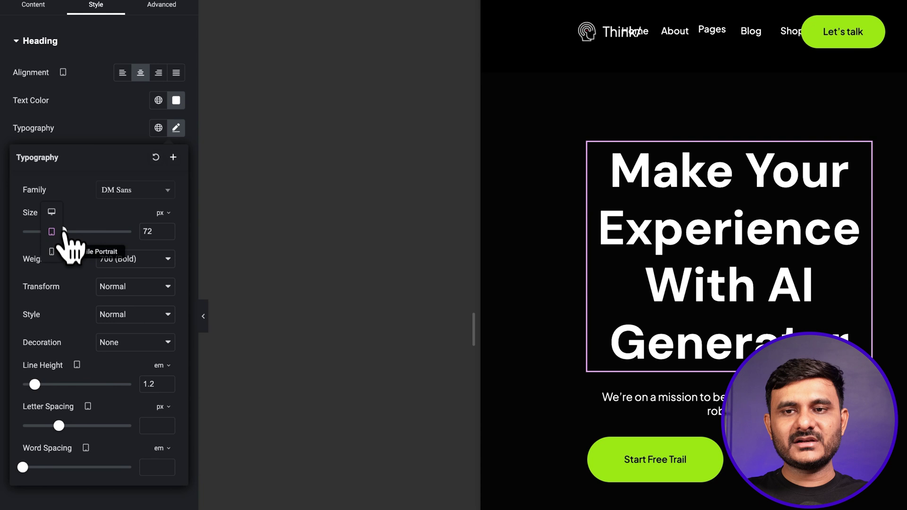
pyautogui.click(52, 251)
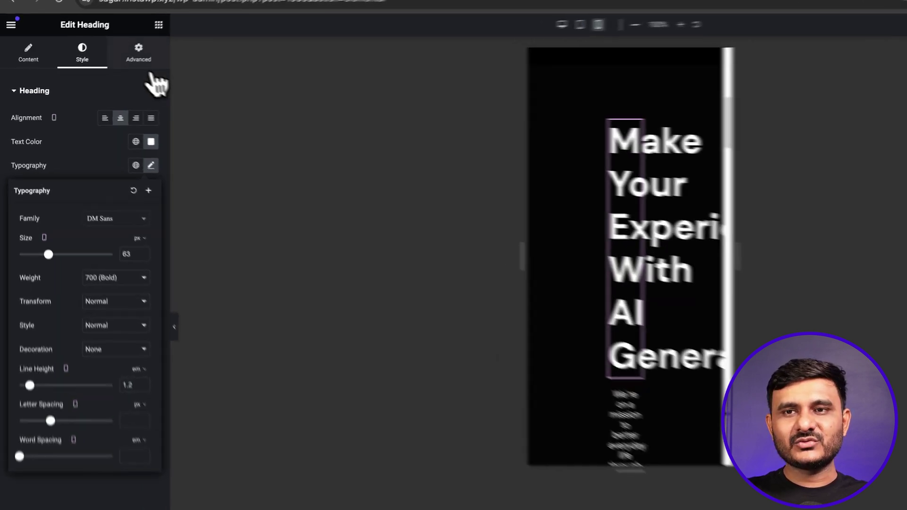
# Step: Set the hero heading's mobile custom width to 116 px in Advanced settings
pyautogui.click(115, 61)
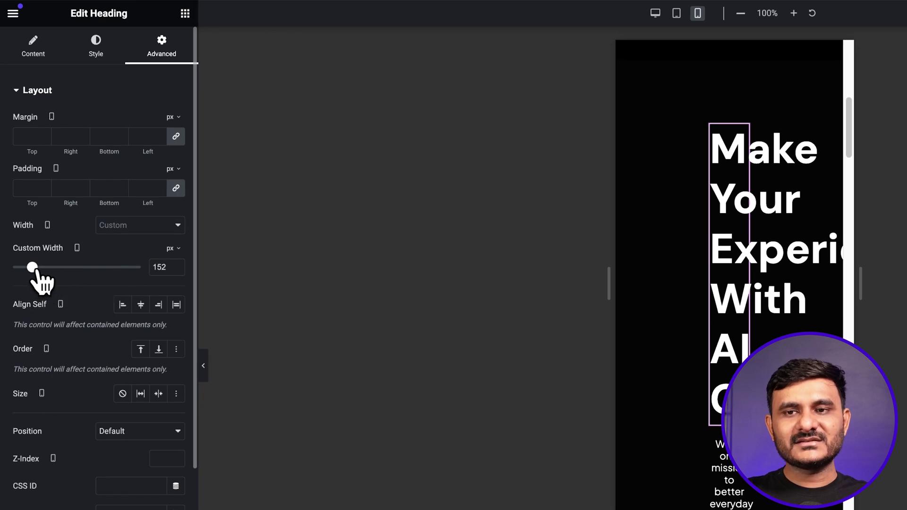
pyautogui.moveTo(26, 267)
pyautogui.mouseDown()
pyautogui.moveTo(18, 267)
pyautogui.moveTo(27, 268)
pyautogui.mouseUp()
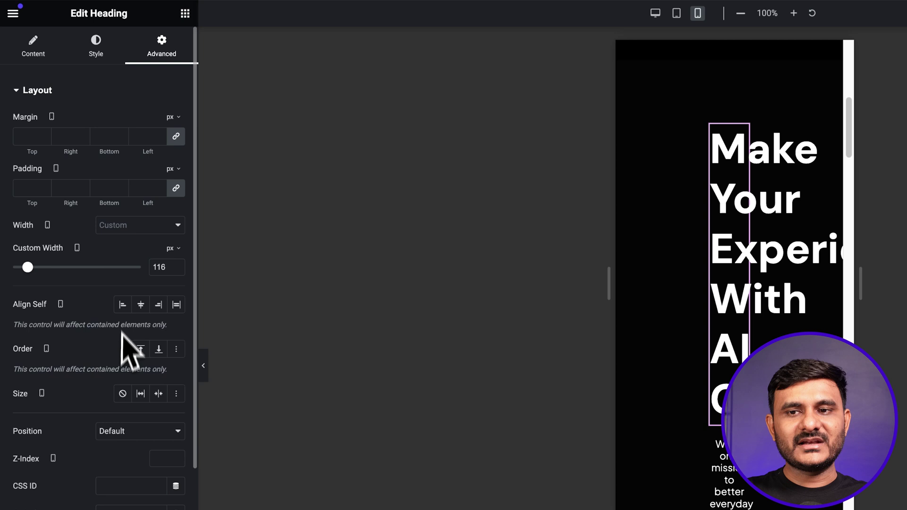
pyautogui.click(31, 55)
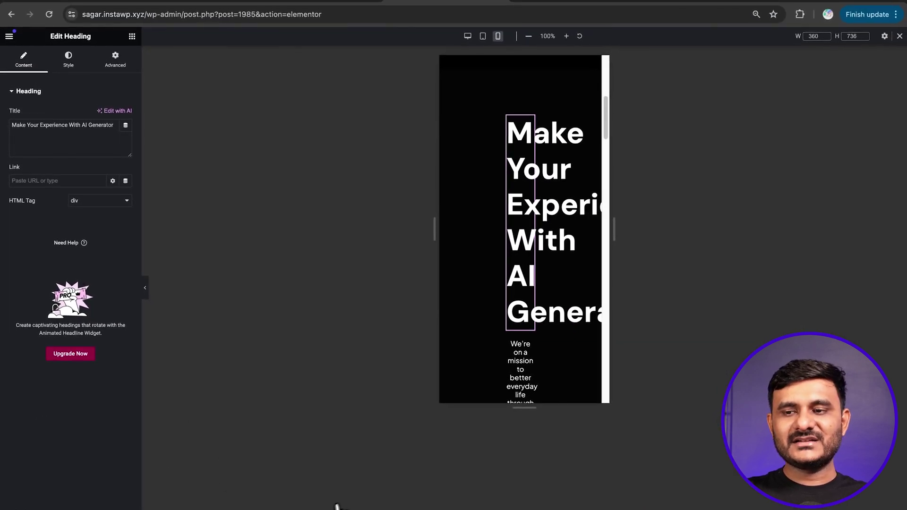
# Step: Exit Live Import in the Figma UiChemy plugin and view all templates on the UiChemy website
pyautogui.click(578, 507)
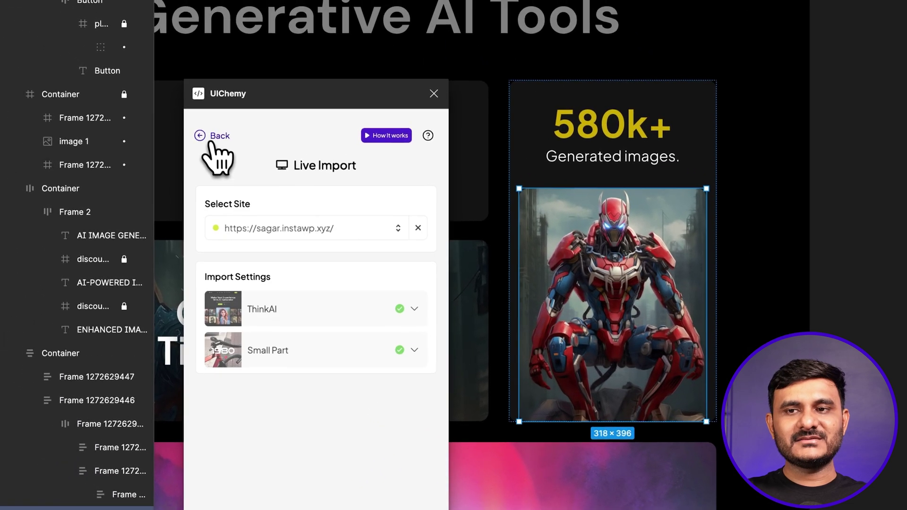
pyautogui.click(181, 115)
pyautogui.click(205, 128)
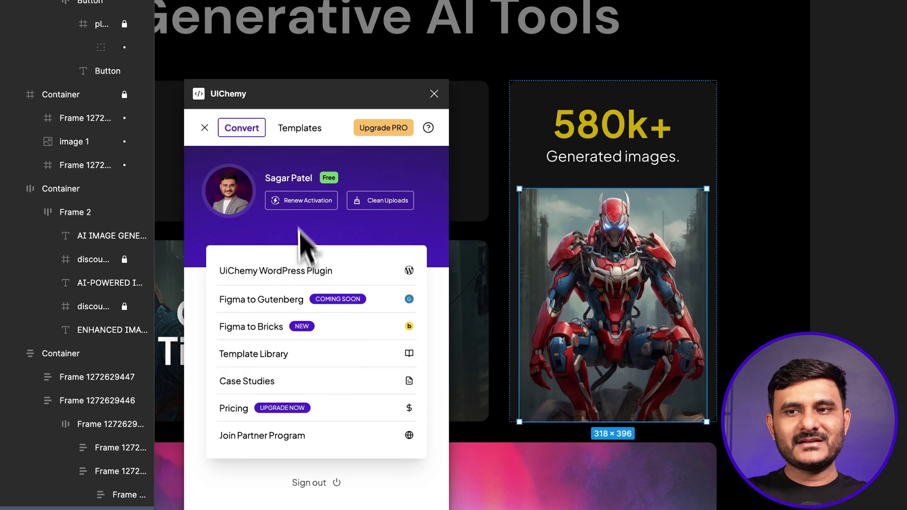
pyautogui.click(301, 137)
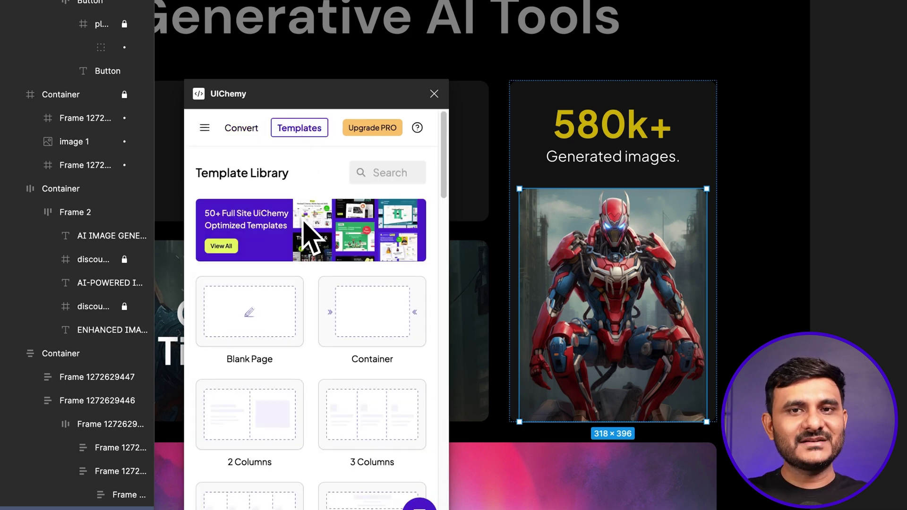
pyautogui.click(221, 249)
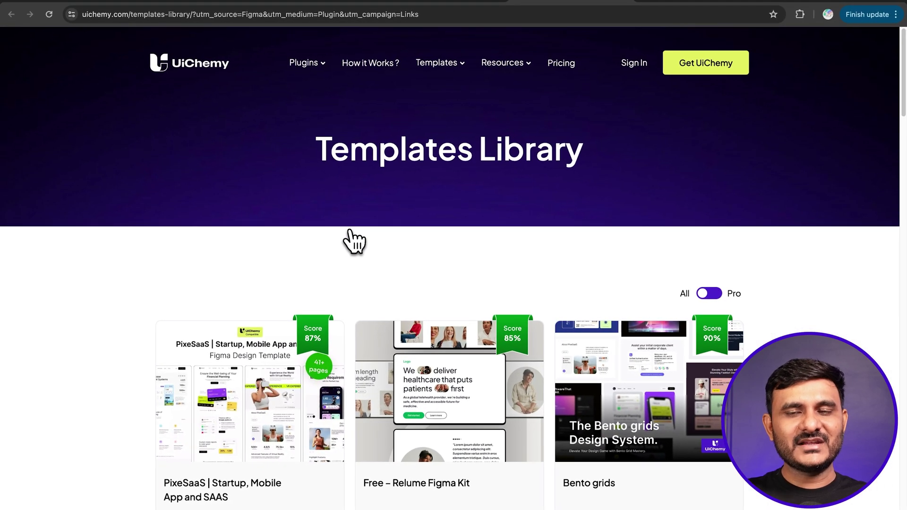
pyautogui.scroll(-3, 344, 241)
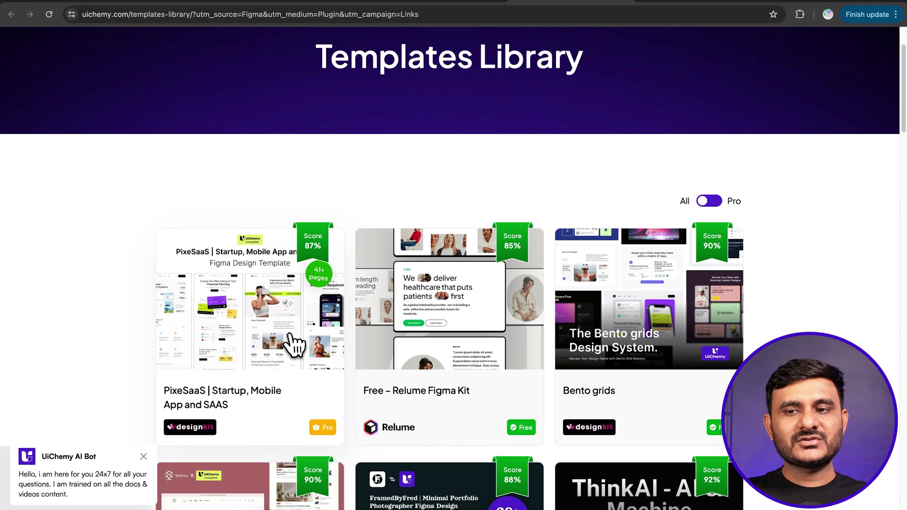
pyautogui.scroll(-5, 293, 345)
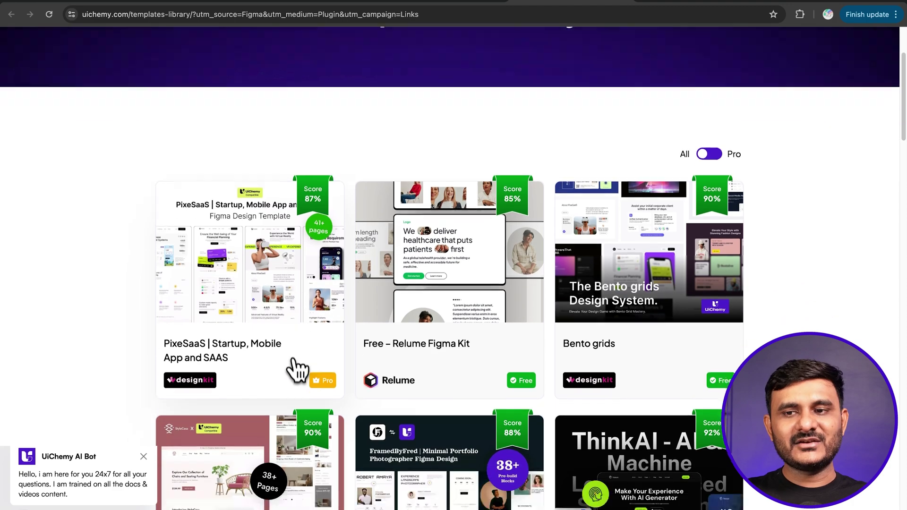
pyautogui.scroll(-8, 428, 378)
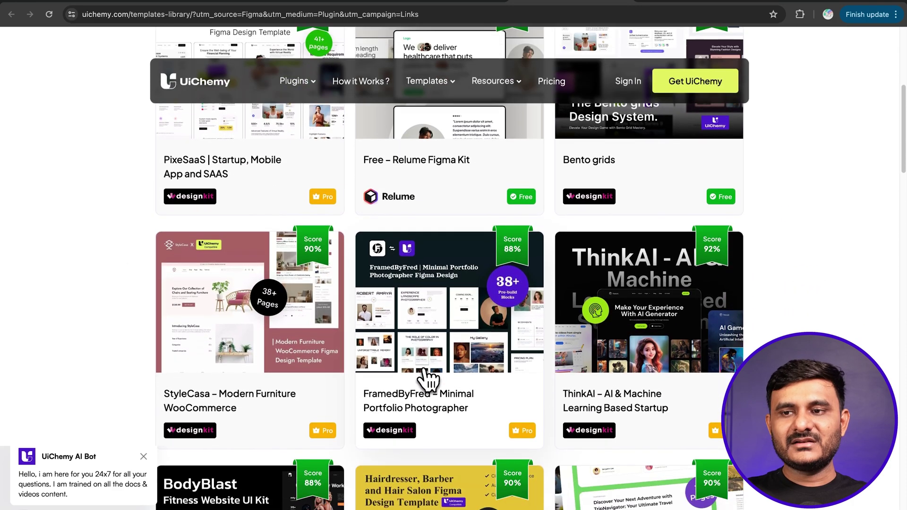